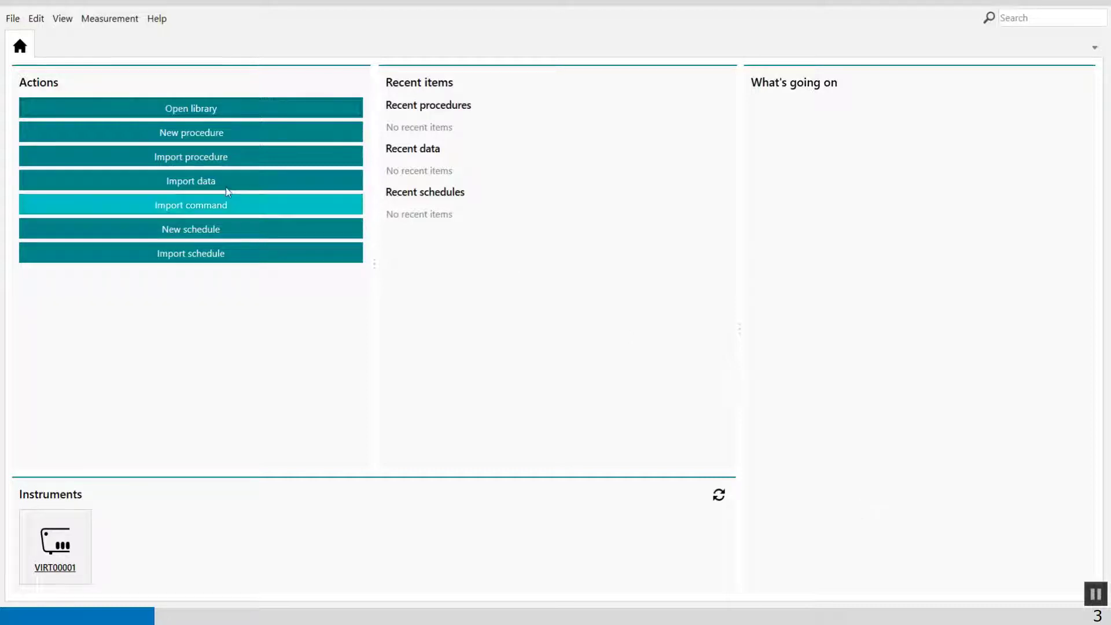
- From the library's Demo Database, pick Demo 01 - Copper deposition and Demo 20 - Steel in KCl, then view My data
left_click(213, 113)
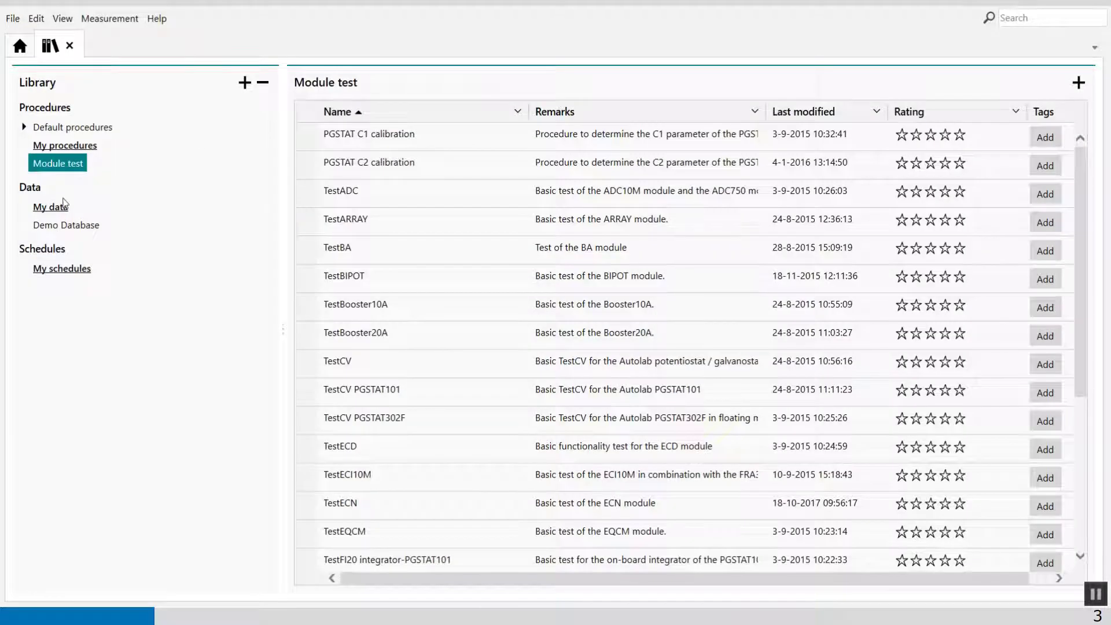
left_click(58, 227)
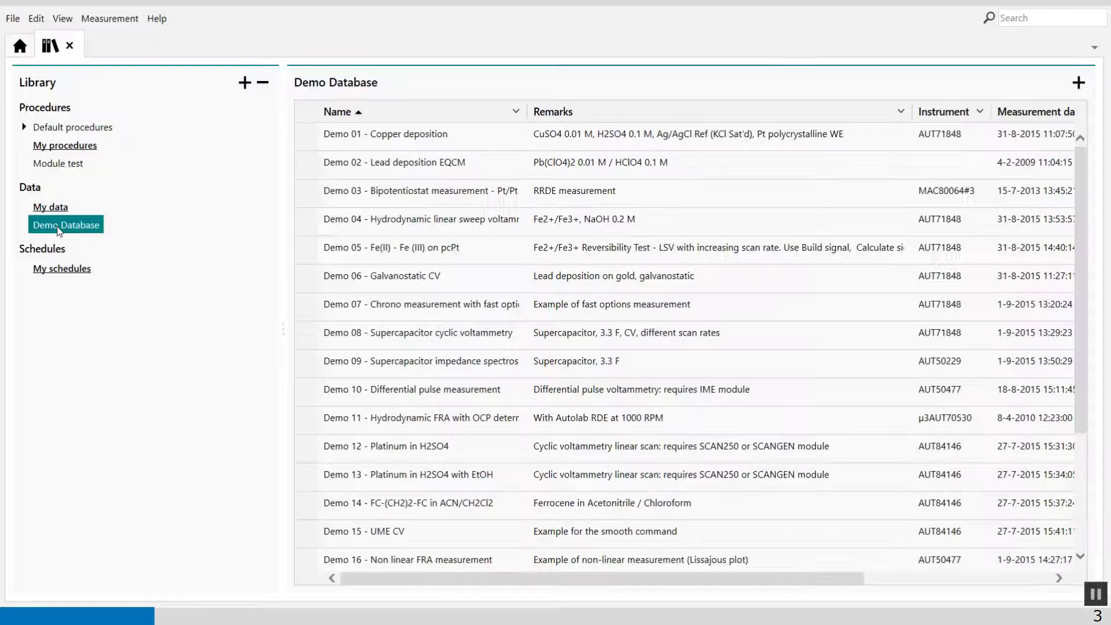
left_click(428, 134)
scroll(466, 249, "down", 2)
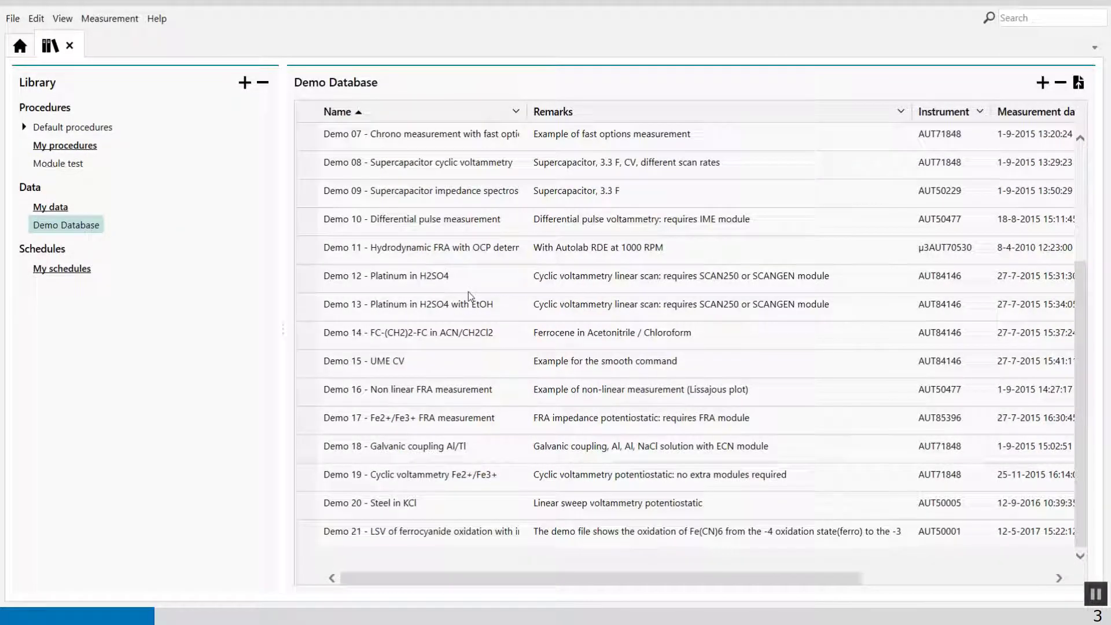
left_click(392, 508)
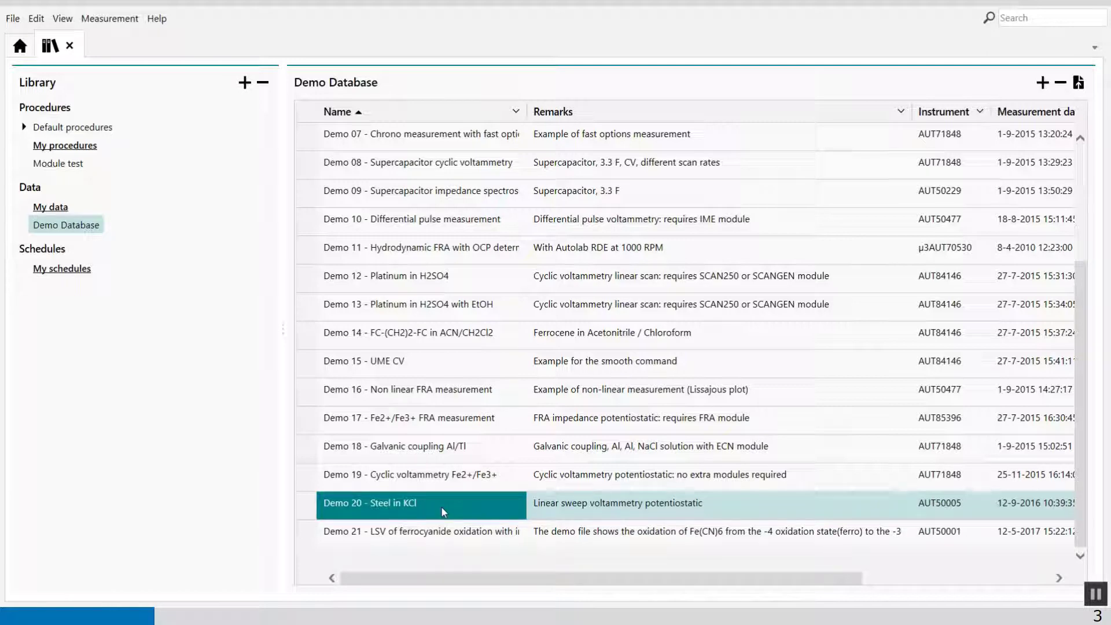
scroll(402, 342, "up", 2)
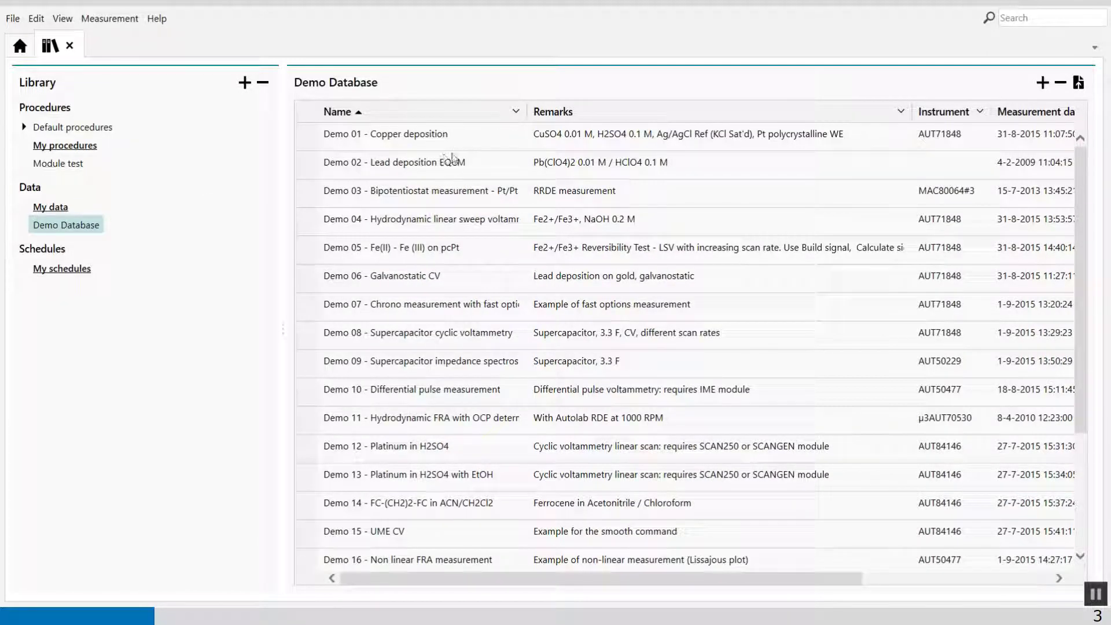
left_click(51, 207)
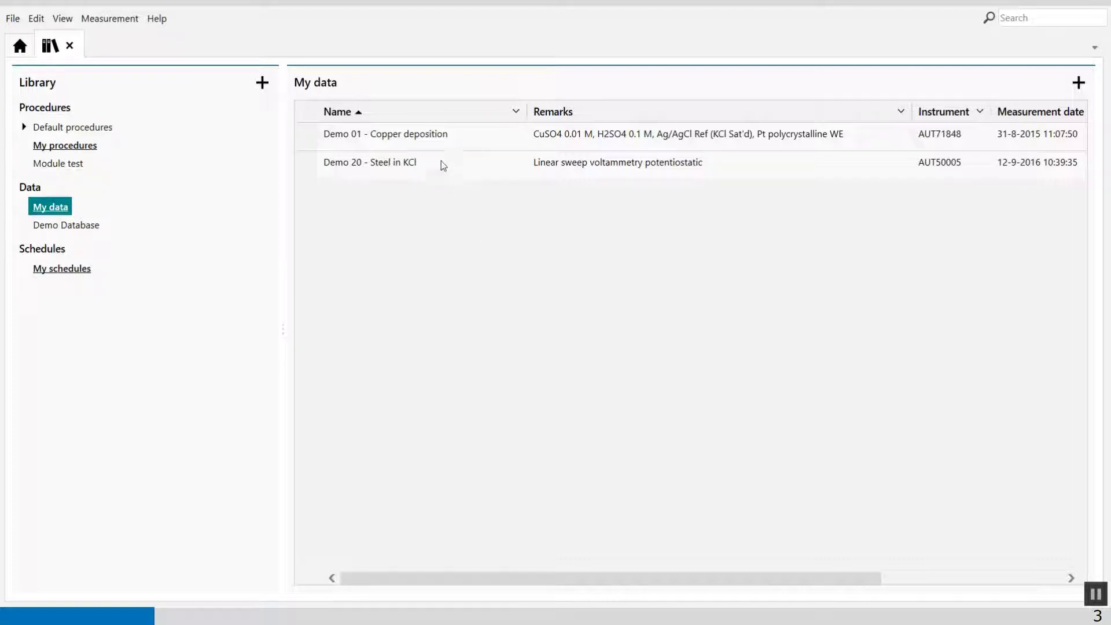
- Select Demo 01 - Copper deposition and Demo 20 - Steel in KCl together and start a merge
left_click(441, 143)
mouse_move(440, 168)
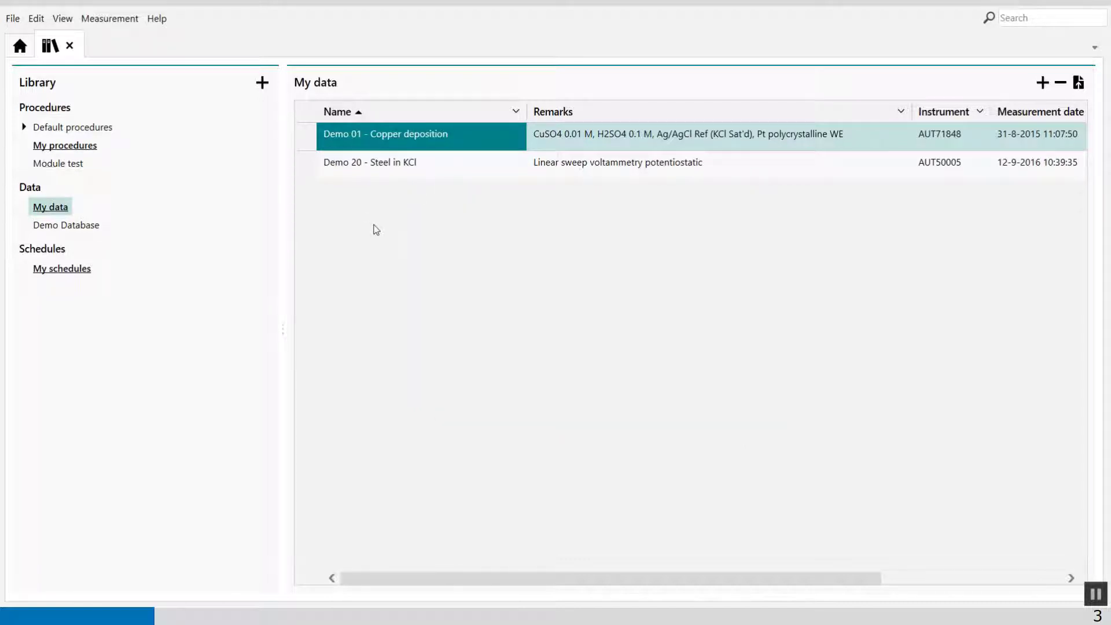
left_click(461, 174, "ctrl")
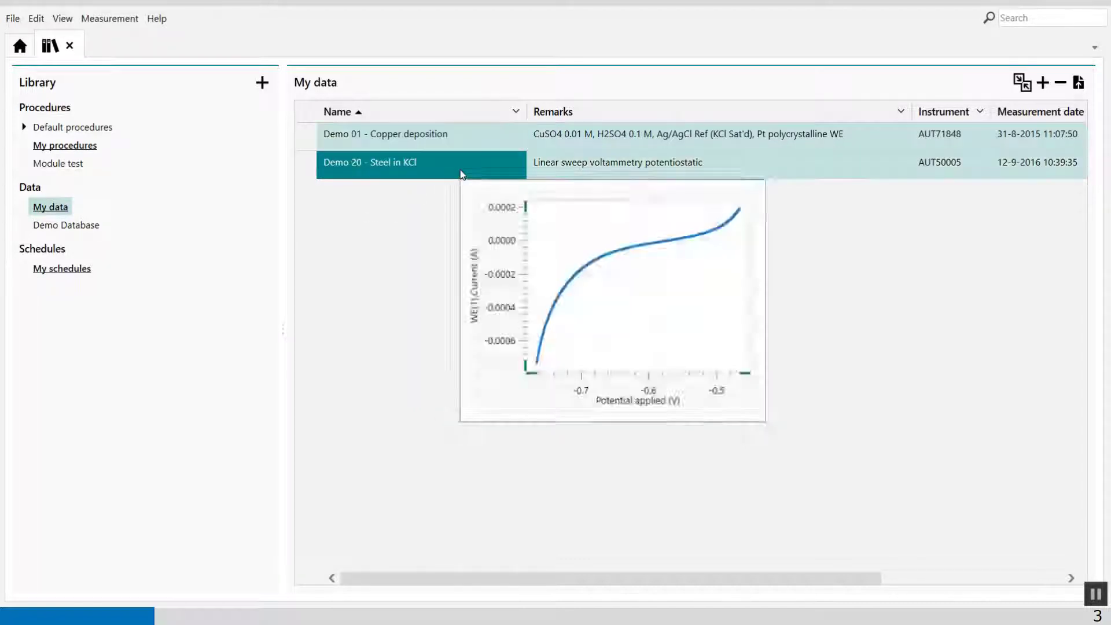
left_click(1023, 86)
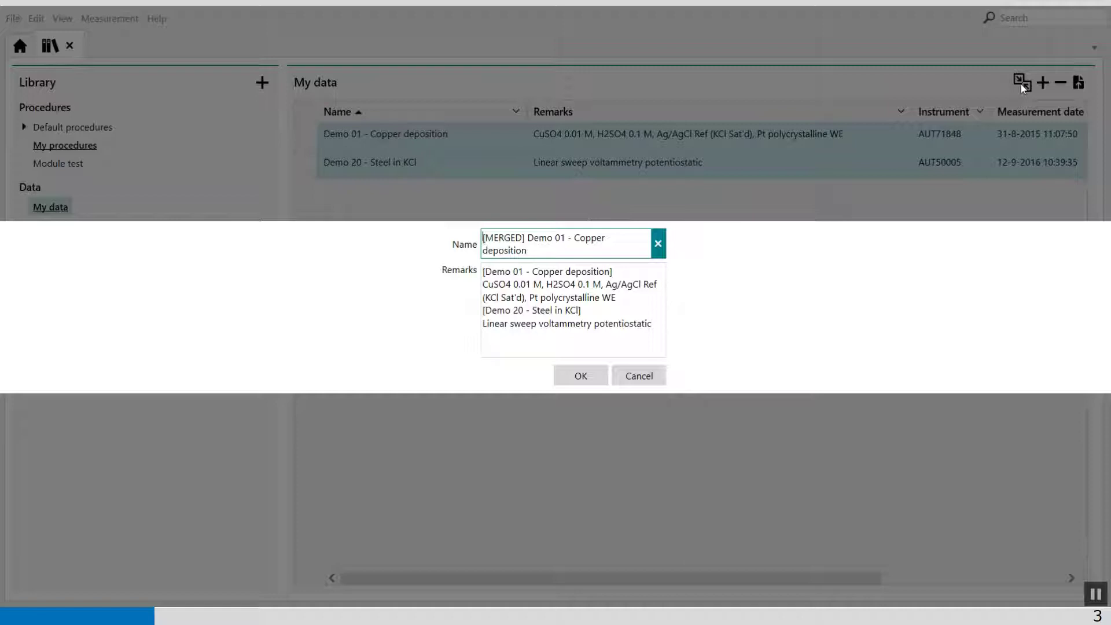
- Name the merged data set 'Merged CV and baseline current' and confirm
left_click(555, 248)
key("BackSpace")
key("BackSpace")
key("BackSpace")
key("BackSpace")
key("BackSpace")
key("BackSpace")
key("BackSpace")
key("BackSpace")
key("BackSpace")
key("BackSpace")
key("BackSpace")
key("BackSpace")
key("BackSpace")
key("BackSpace")
key("BackSpace")
key("BackSpace")
key("BackSpace")
key("BackSpace")
key("BackSpace")
key("BackSpace")
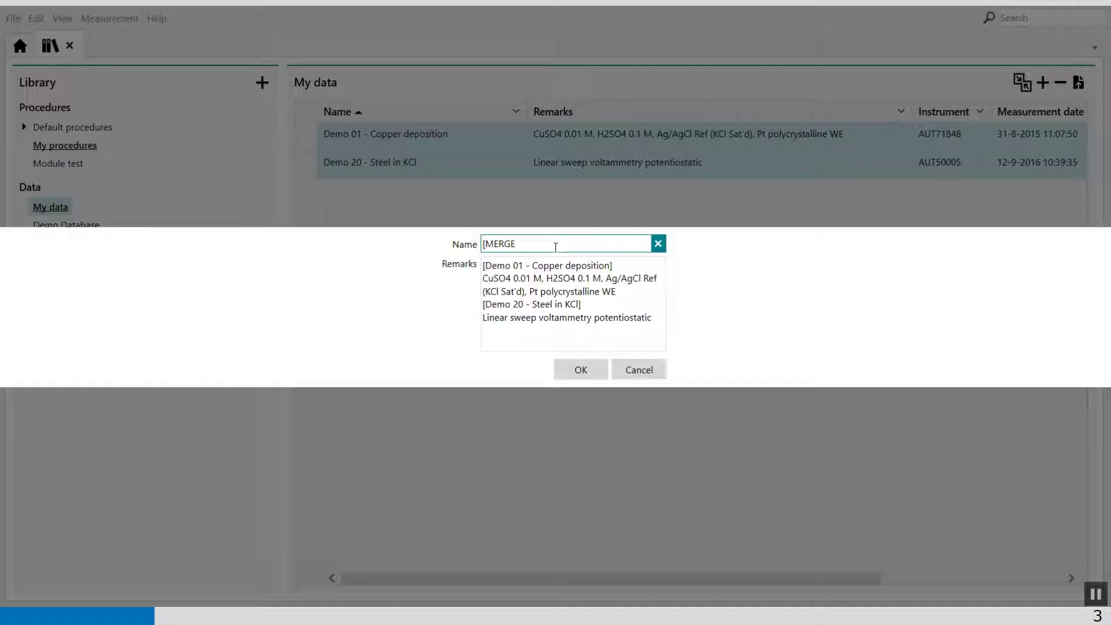
key("BackSpace")
key("BackSpace")
key("BackSpace")
key("BackSpace")
key("BackSpace")
key("BackSpace")
type("Merg")
key("BackSpace")
key("BackSpace")
key("BackSpace")
type("erged CV and basl")
key("BackSpace")
type("eline current")
left_click(581, 369)
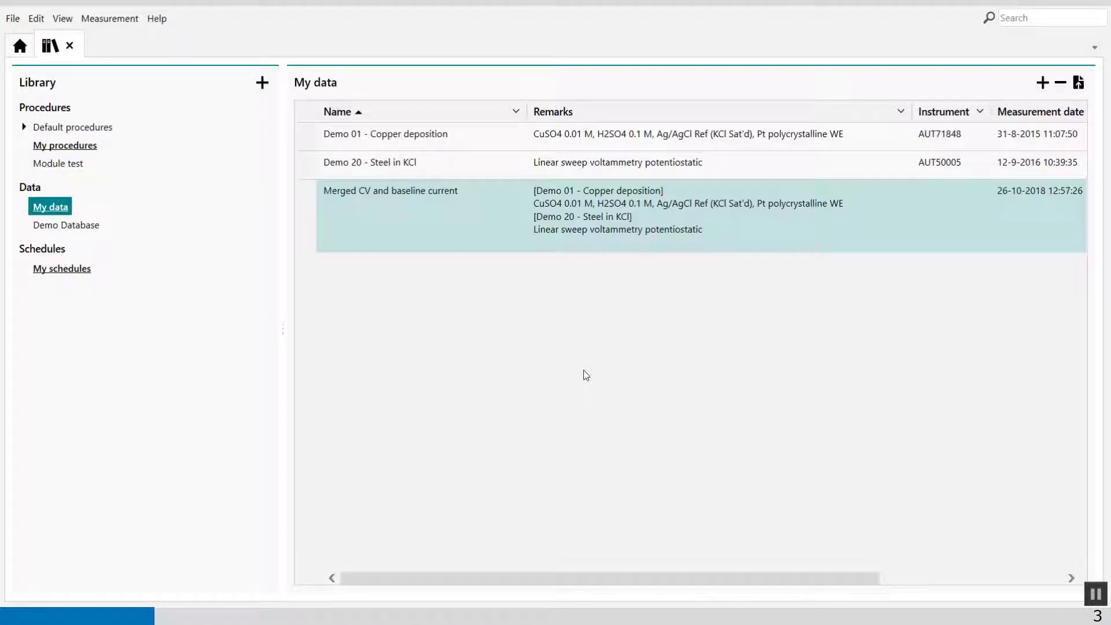
- Open the merged data set and select its second plot with the LSV curve
mouse_move(404, 194)
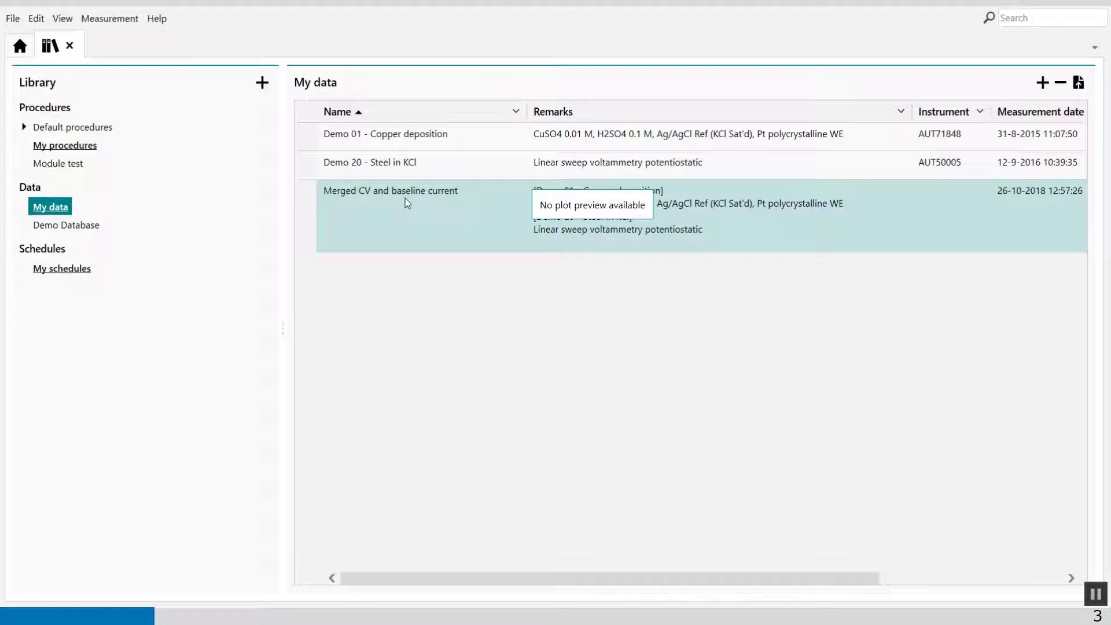
double_click(406, 200)
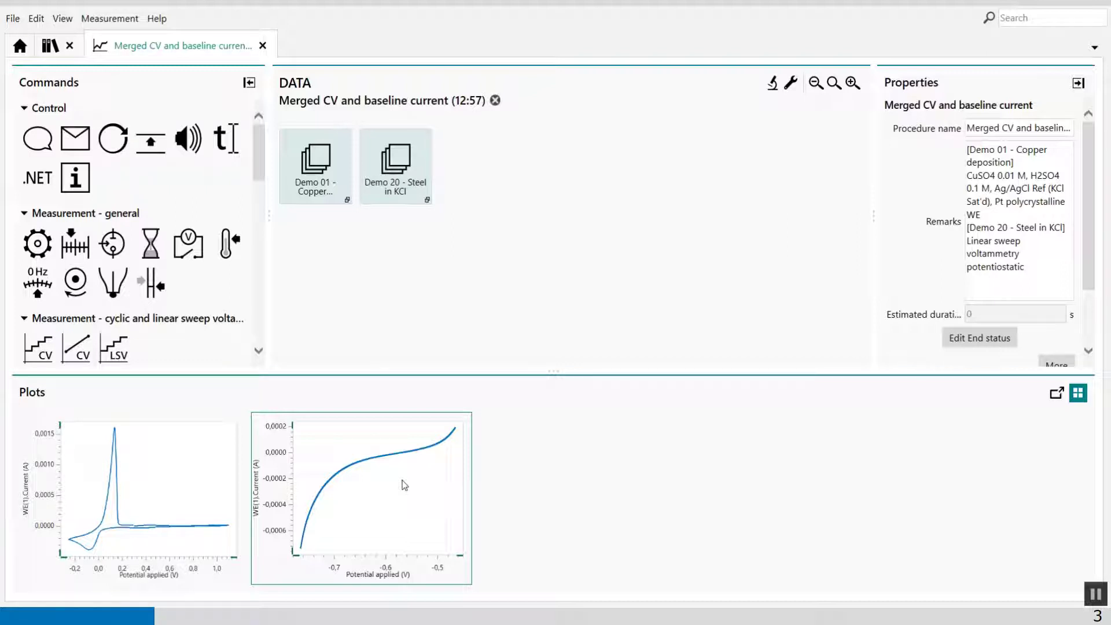
left_click(405, 485)
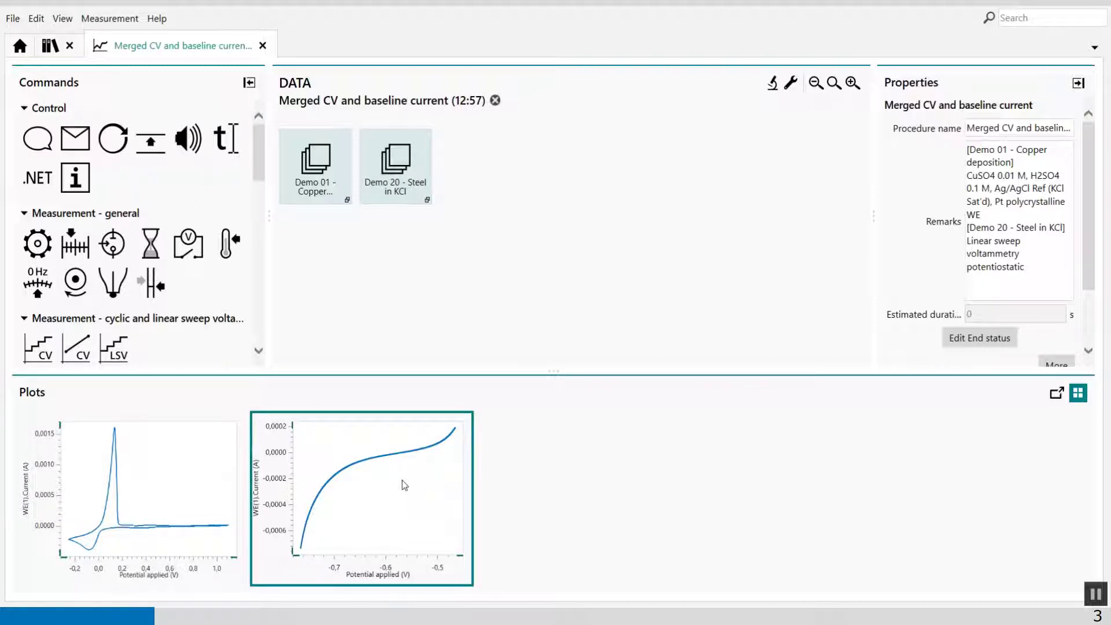
- Open the full settings of Demo 20's LSV staircase command and look through its plot settings
left_click(404, 172)
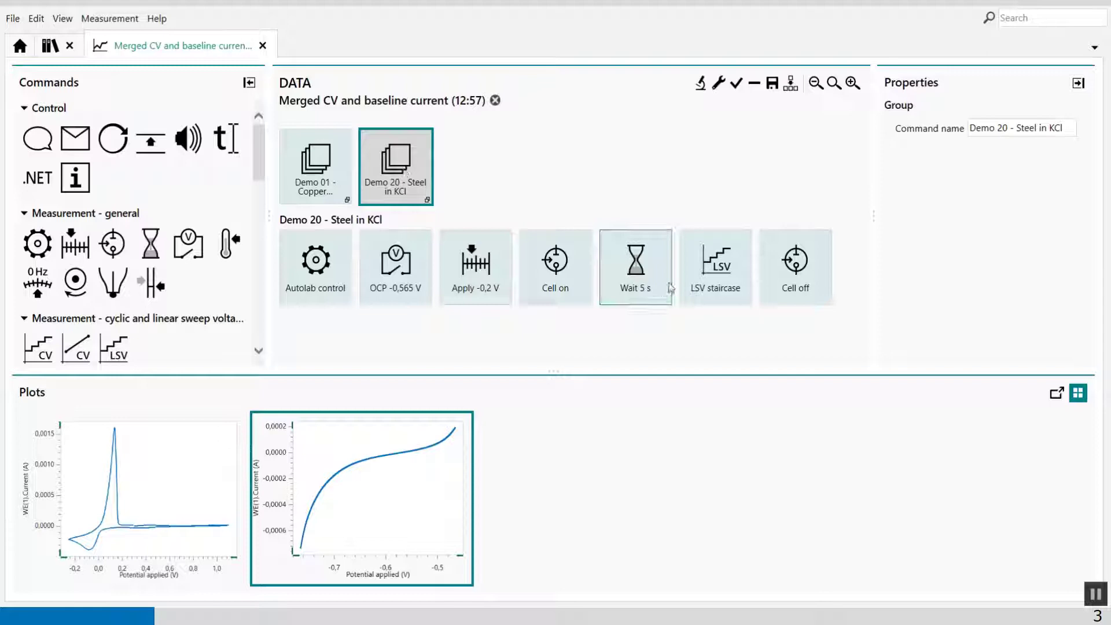
left_click(719, 281)
left_click(1069, 309)
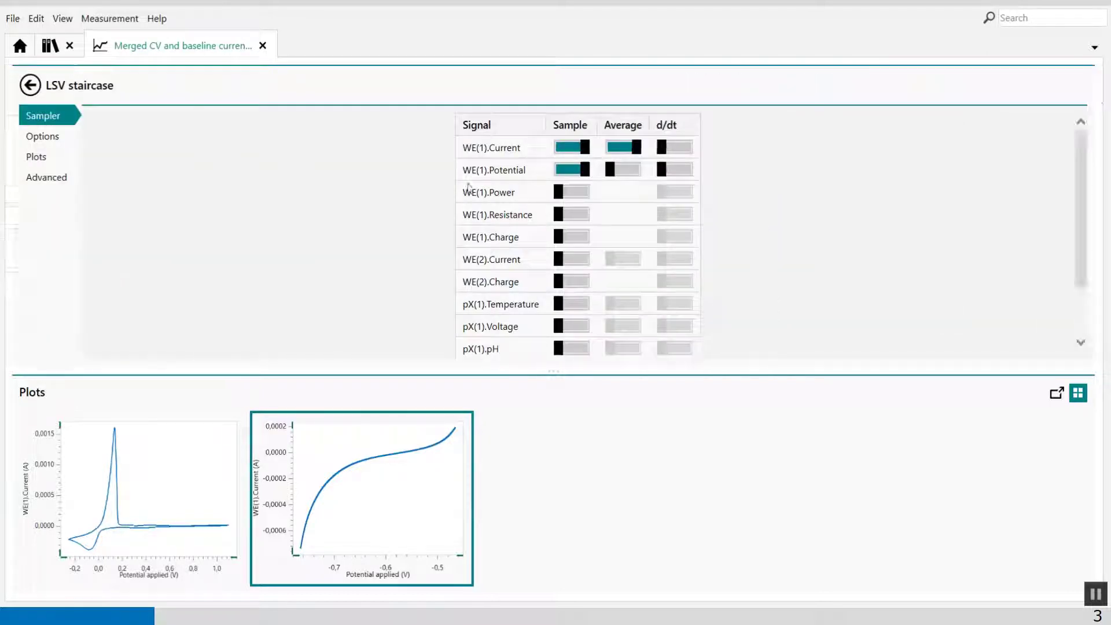
left_click(40, 156)
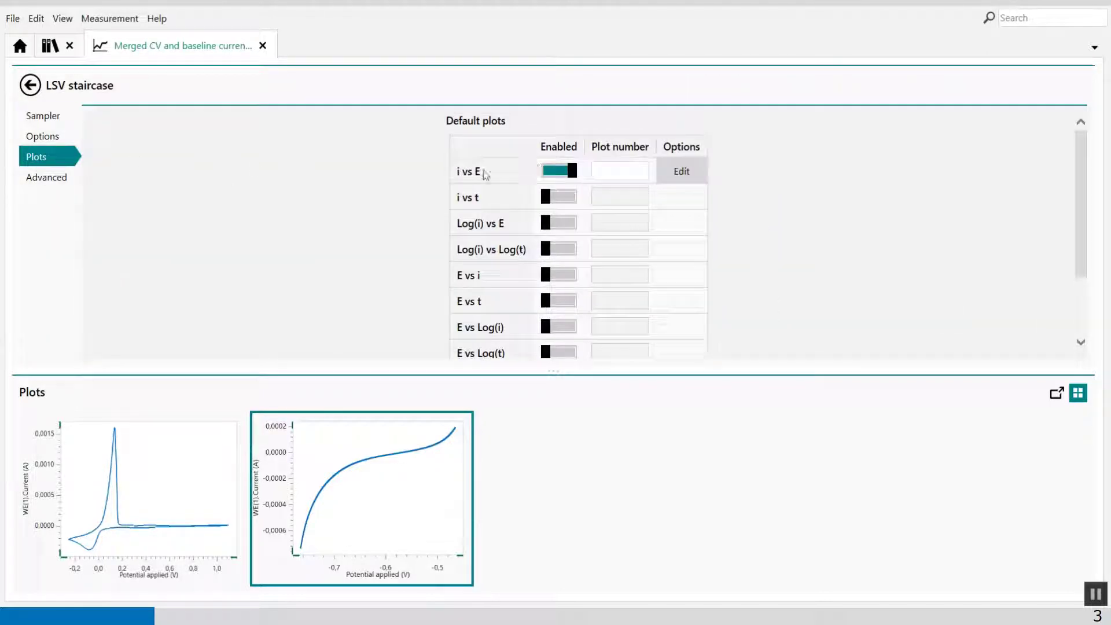
left_click(42, 138)
left_click(41, 158)
left_click(46, 117)
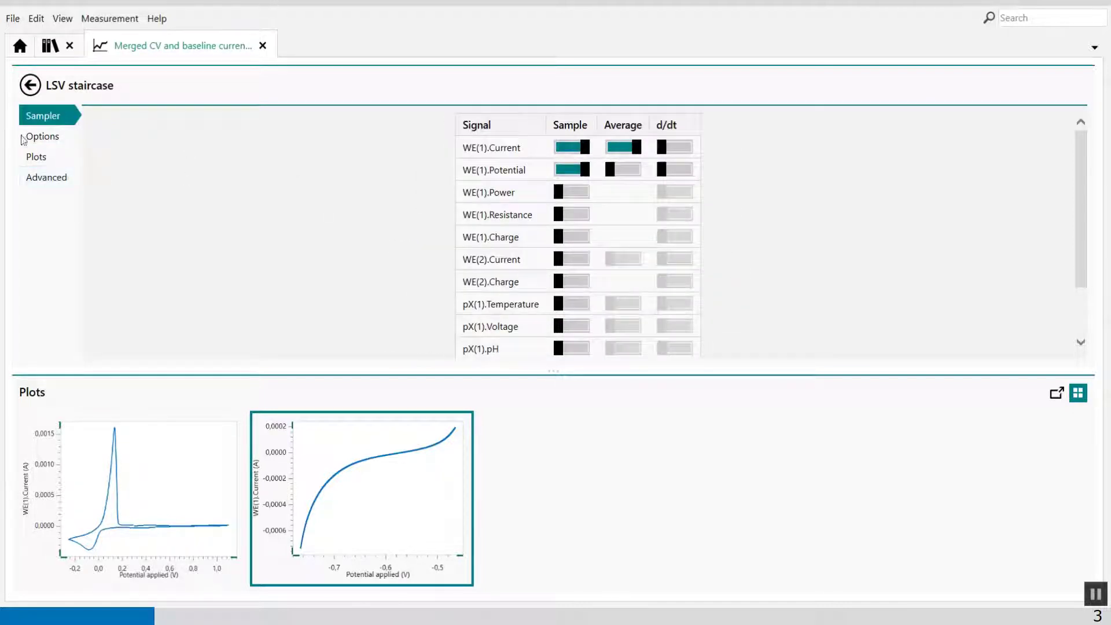
left_click(35, 137)
left_click(36, 157)
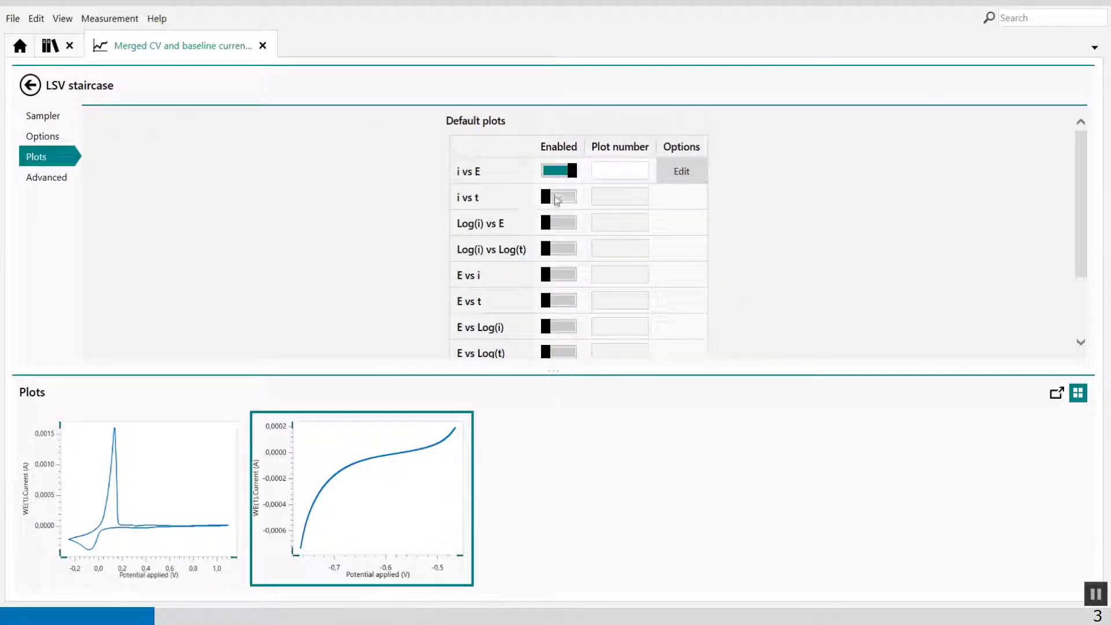
- Make the i vs E points red and assign the curve to plot number 1
left_click(681, 173)
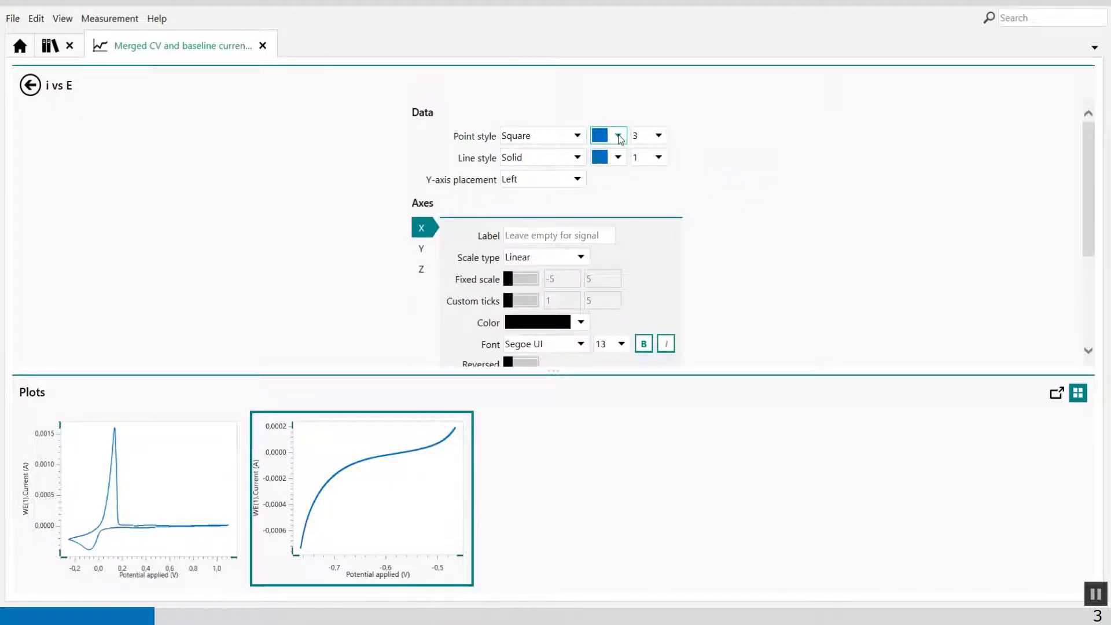
left_click(619, 136)
left_click(643, 191)
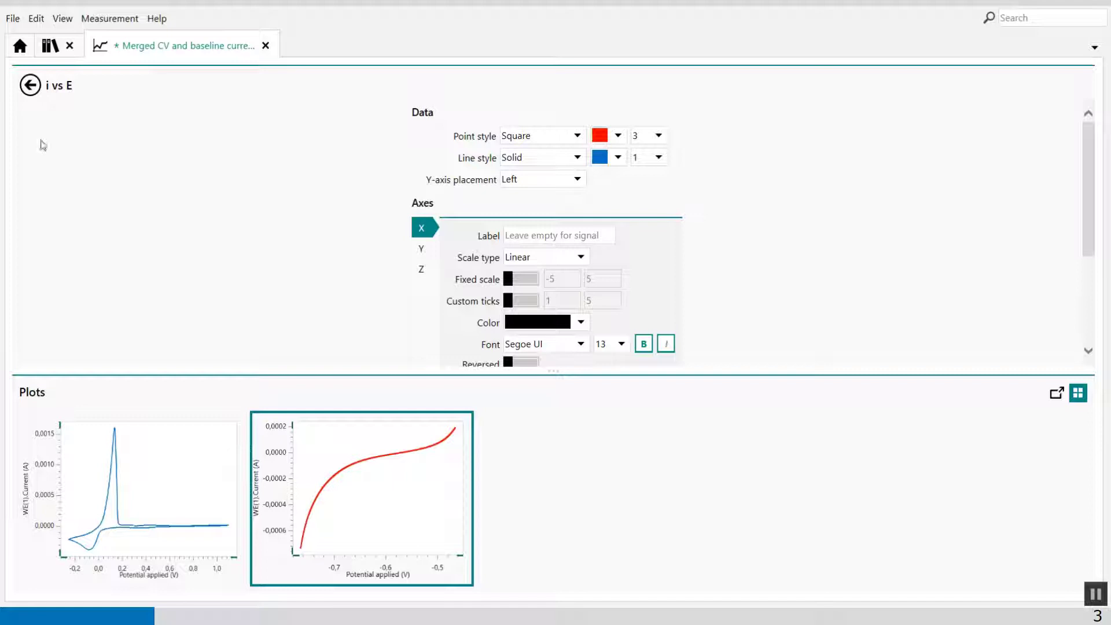
left_click(30, 85)
left_click(634, 172)
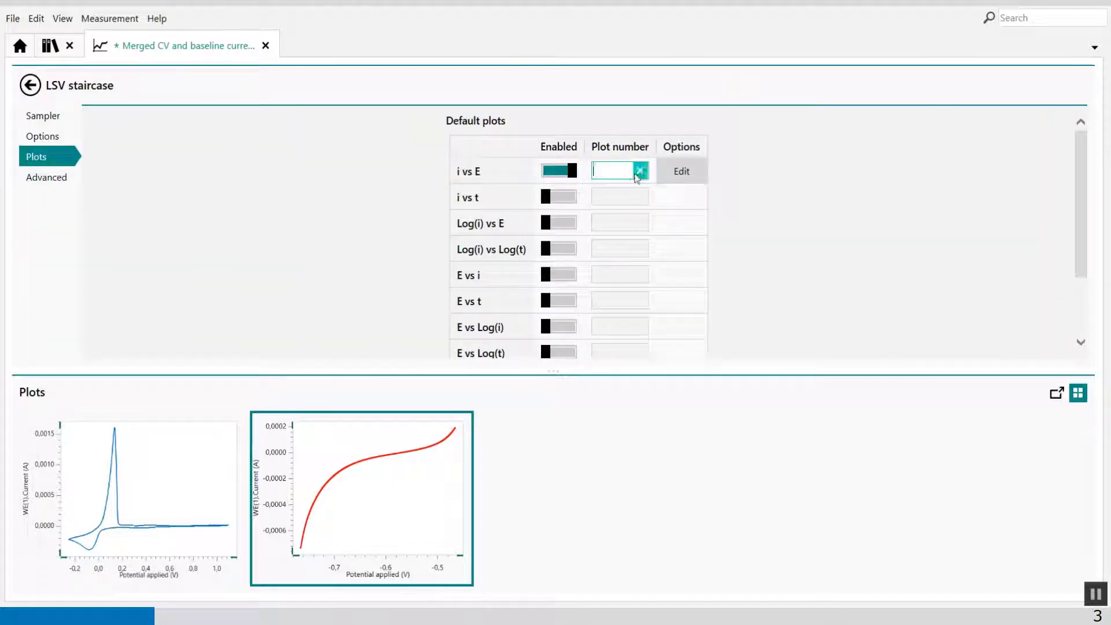
type("1")
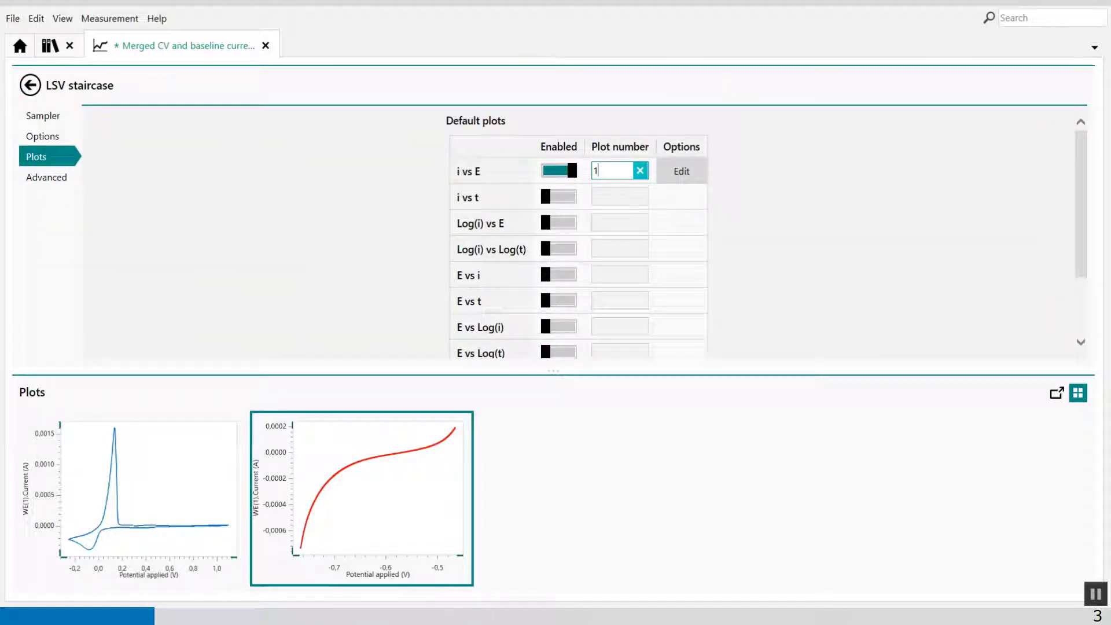
key("Return")
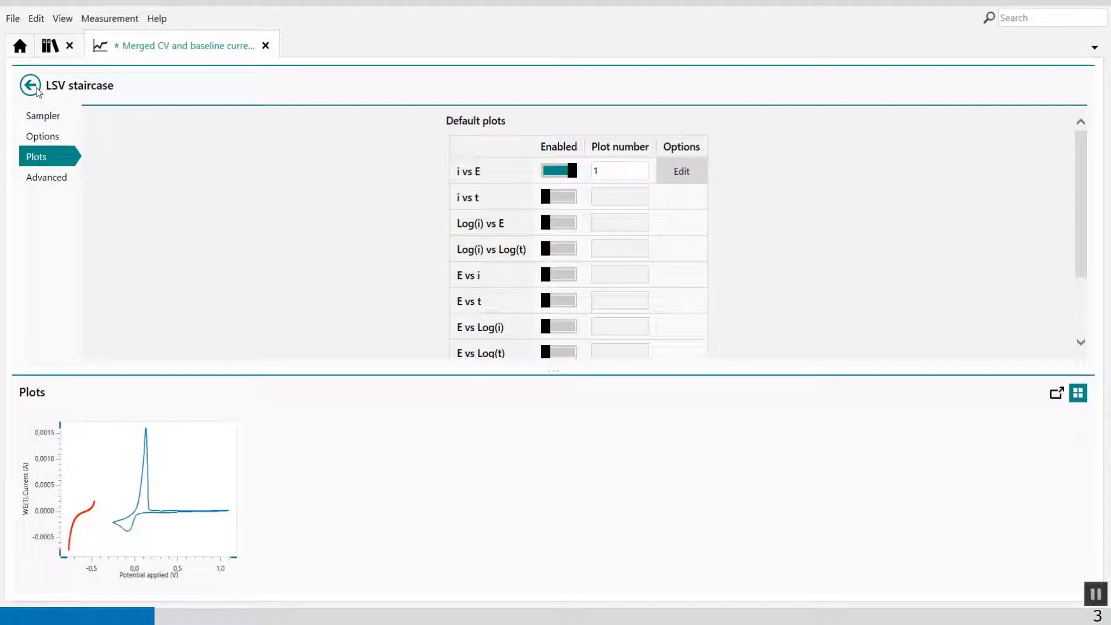
- Add a Calculate signal command after the LSV staircase and show its properties
left_click(31, 86)
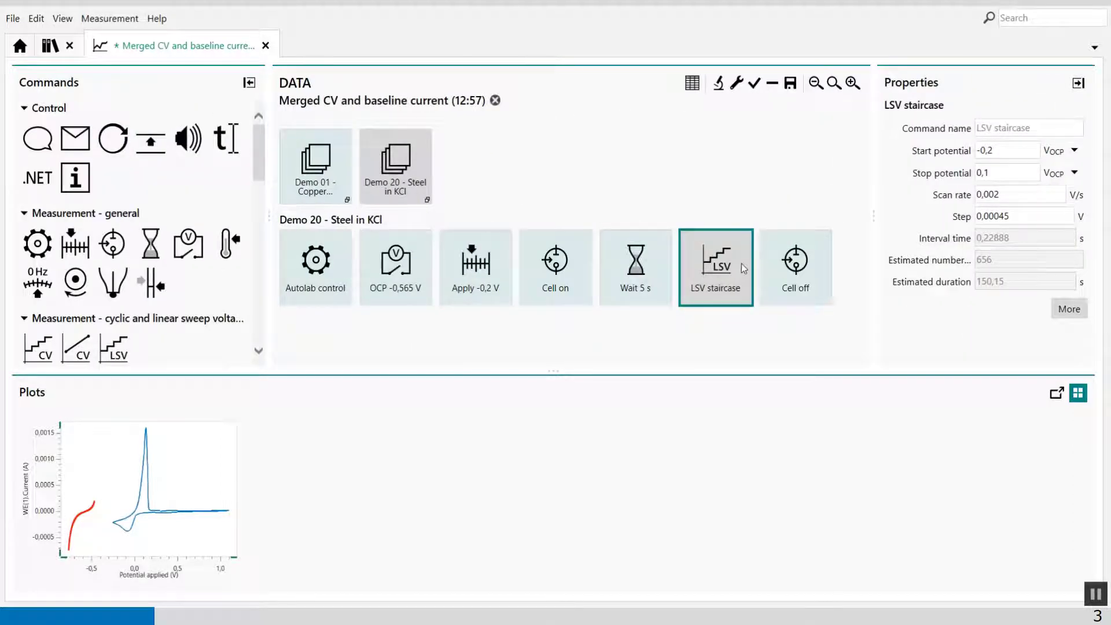
left_click(736, 88)
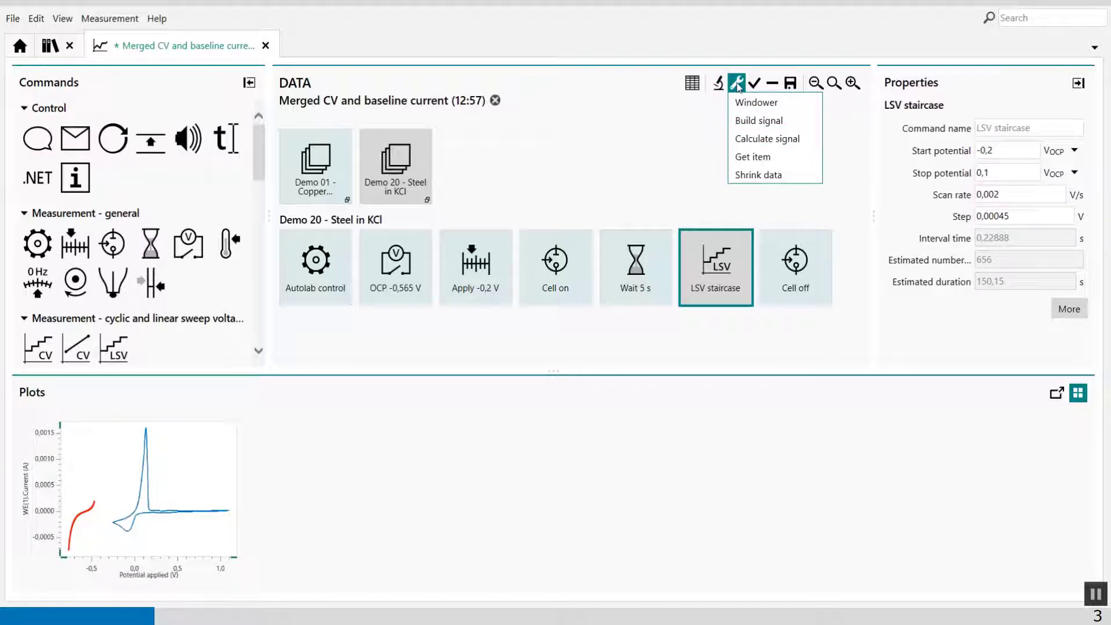
left_click(773, 140)
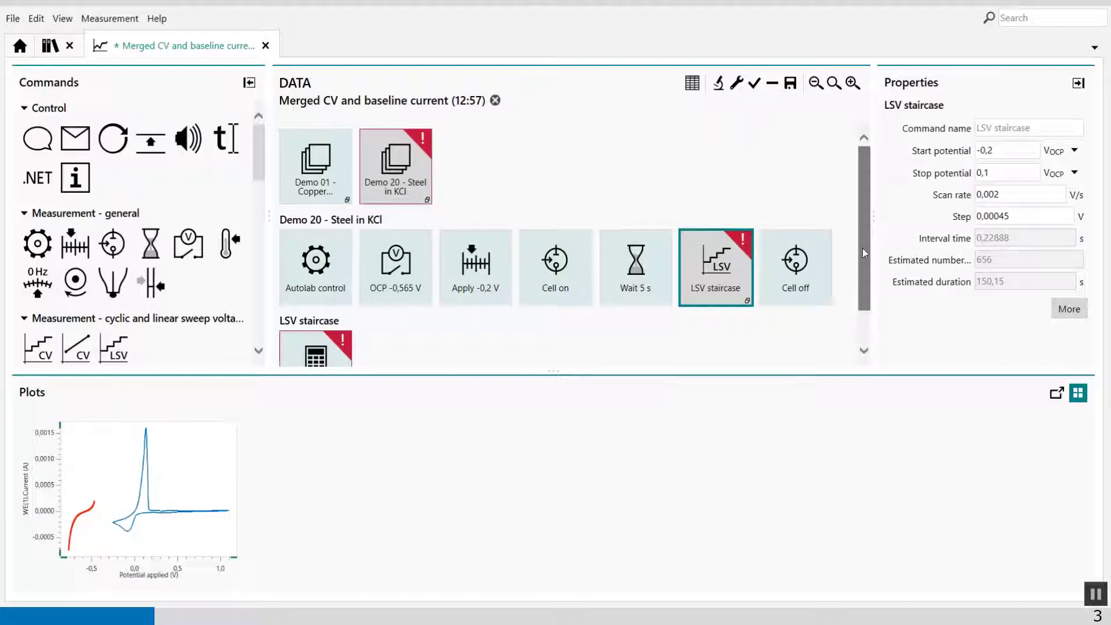
scroll(864, 253, "down", 2)
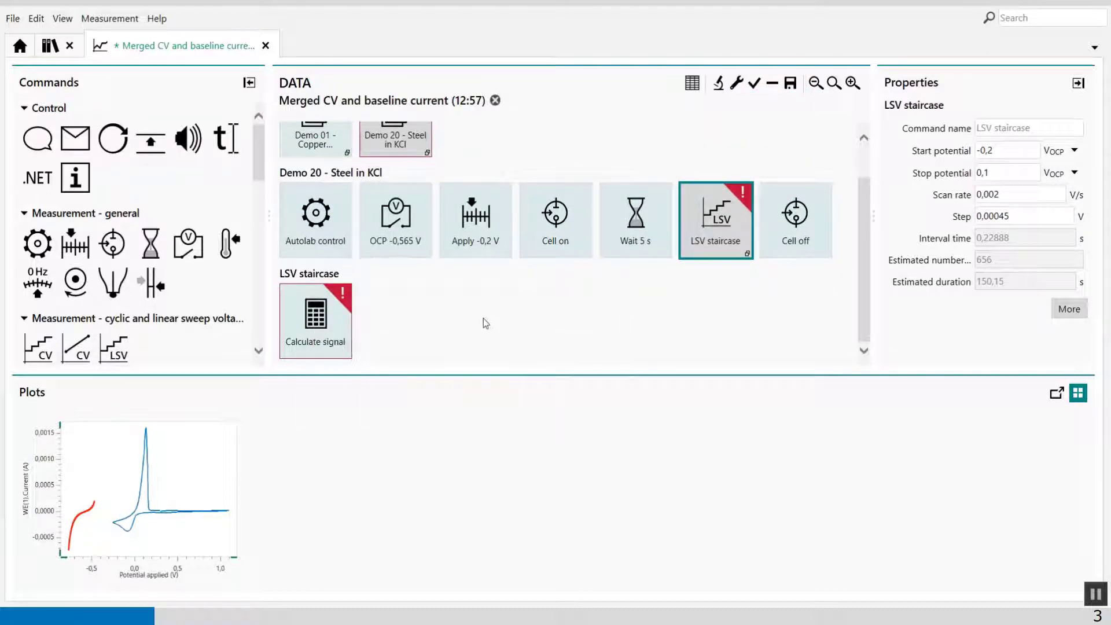
left_click(317, 324)
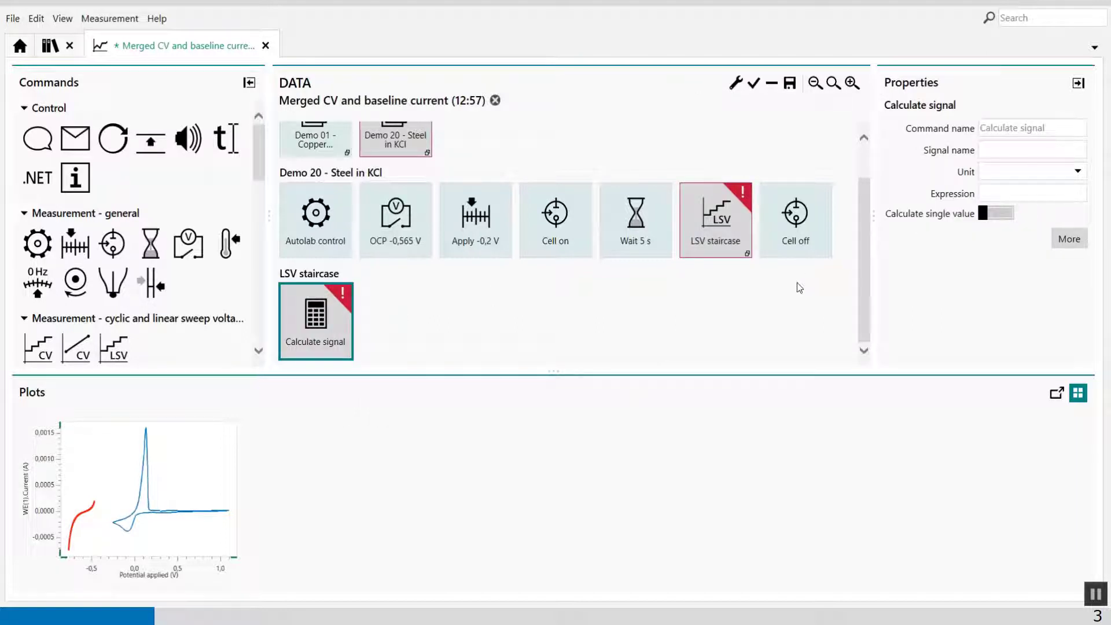
- Name the calculated signal Average current LSV and set its unit to A
left_click(1001, 150)
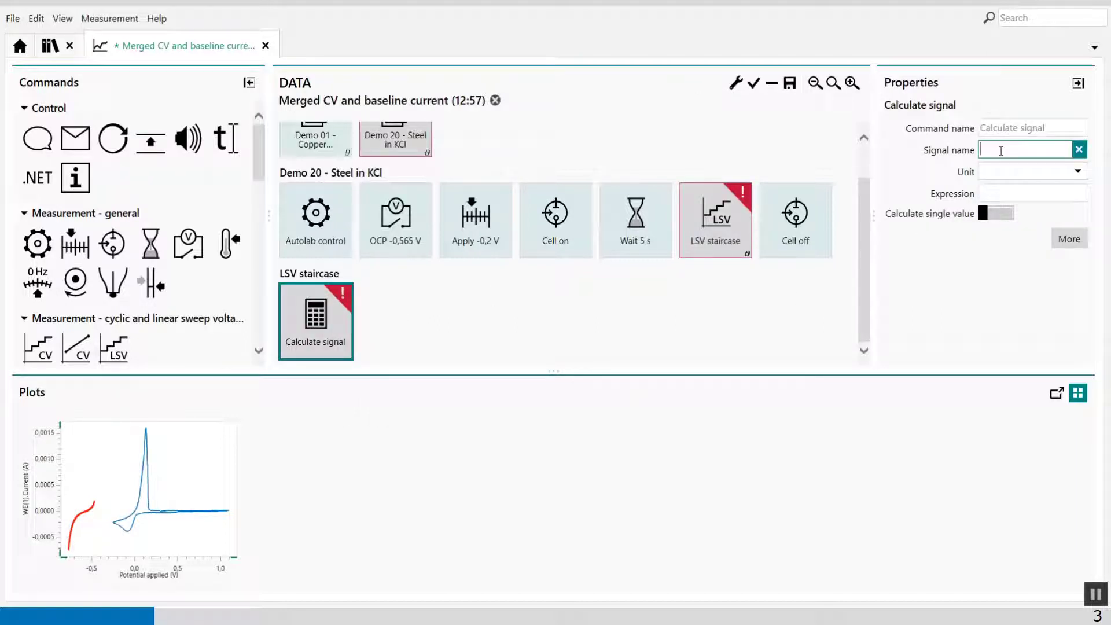
type("Average current LSV")
left_click(1016, 168)
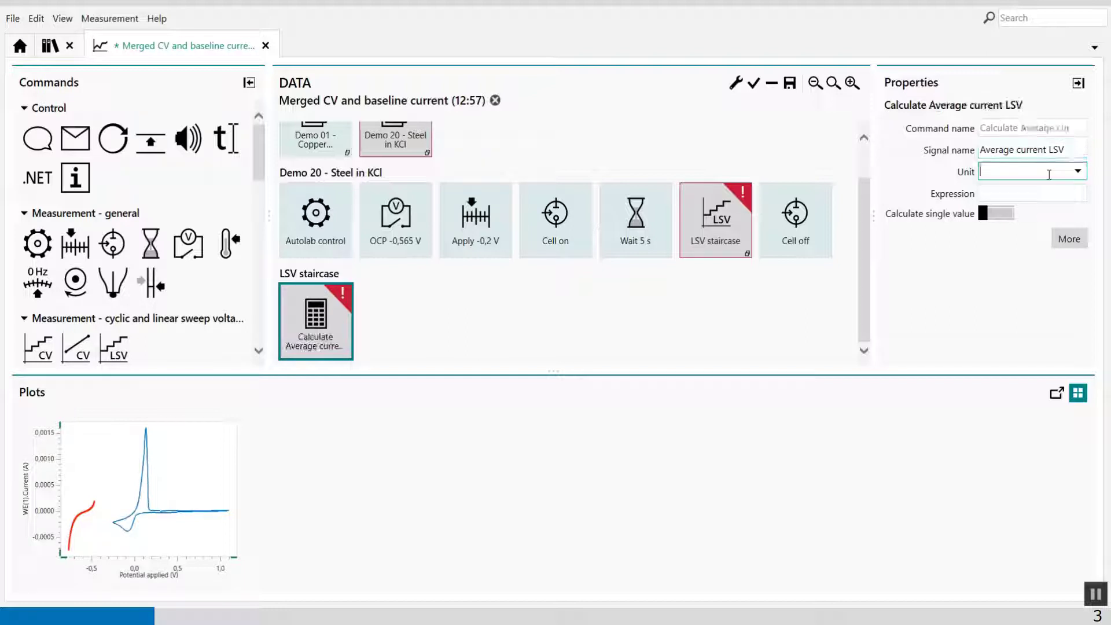
left_click(1078, 170)
left_click(1022, 208)
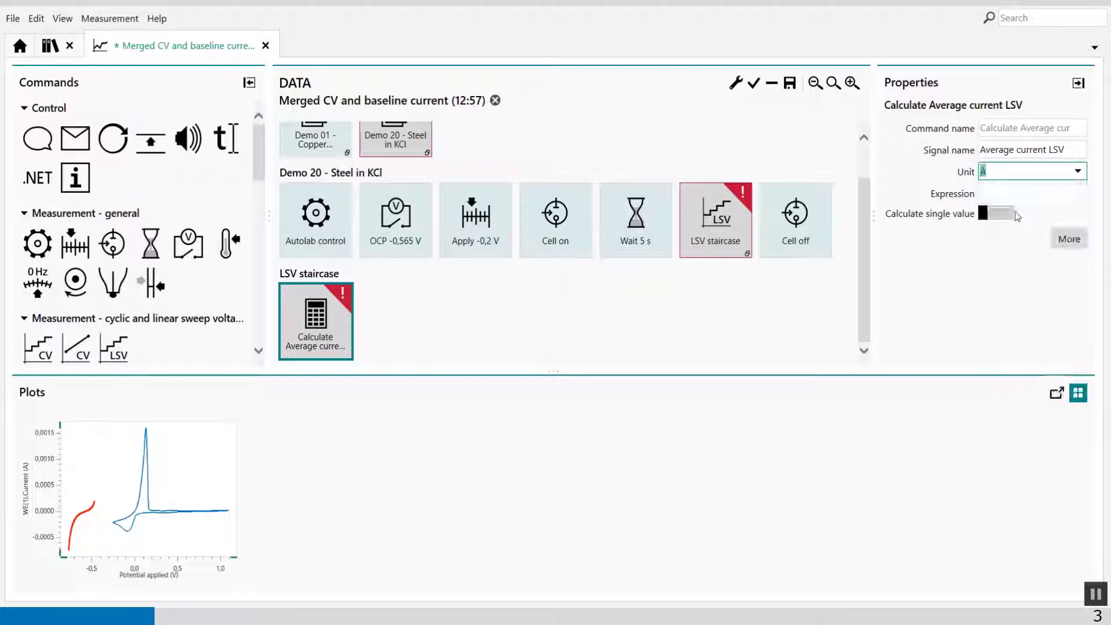
- Set the calculation expression to MEAN(i) in the full editor
left_click(1062, 239)
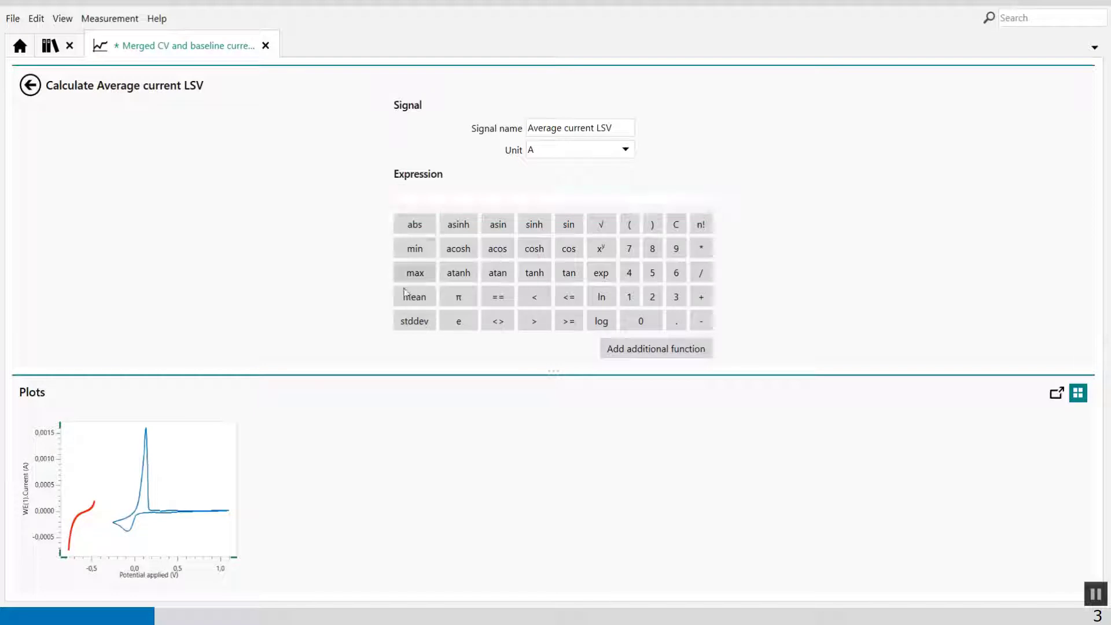
left_click(412, 297)
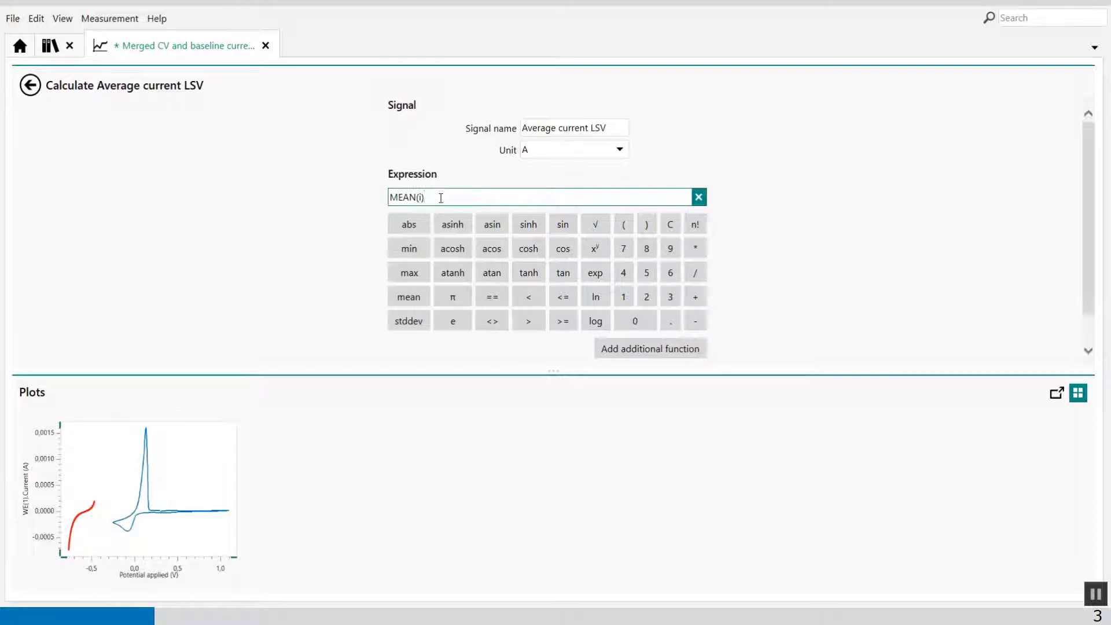
left_click(784, 225)
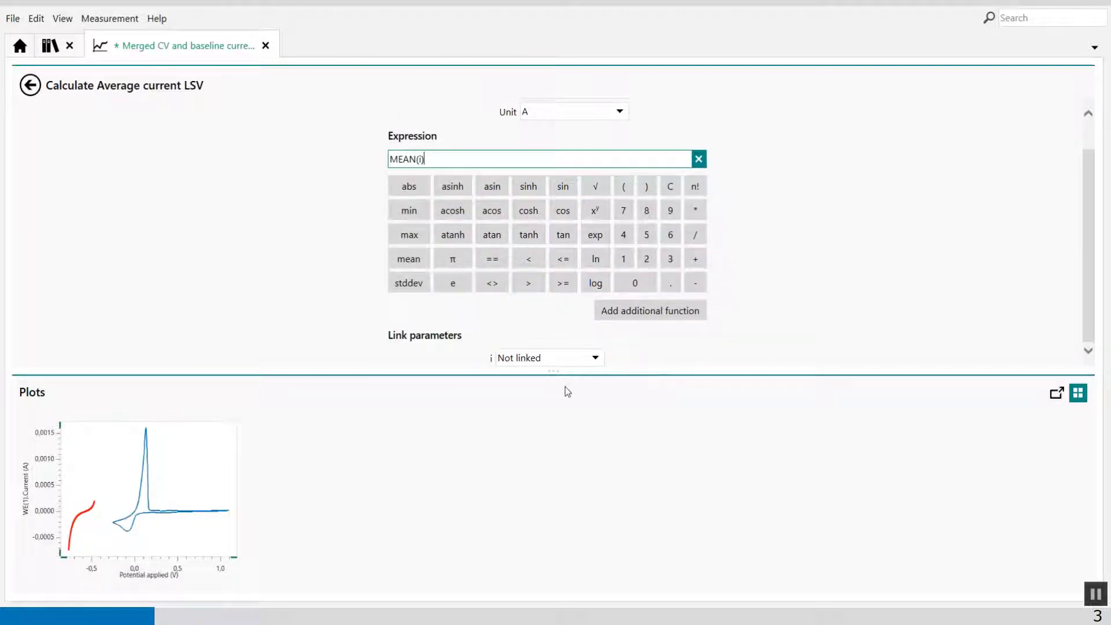
- Link parameter i to WE(1).Current and go back to the procedure
left_click_drag(557, 376, 557, 399)
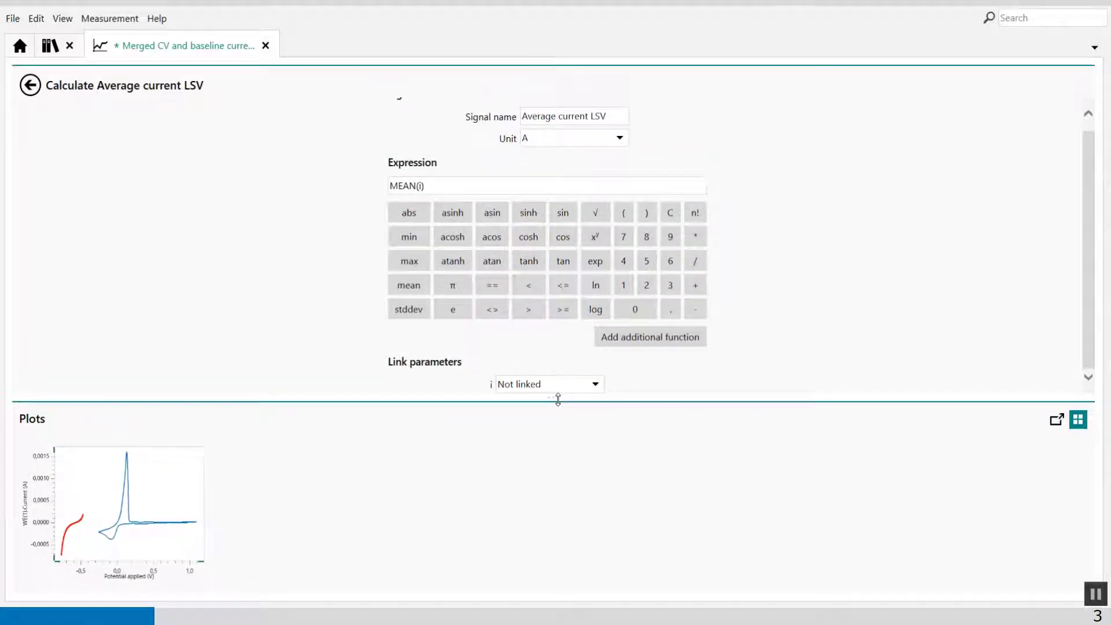
left_click(592, 385)
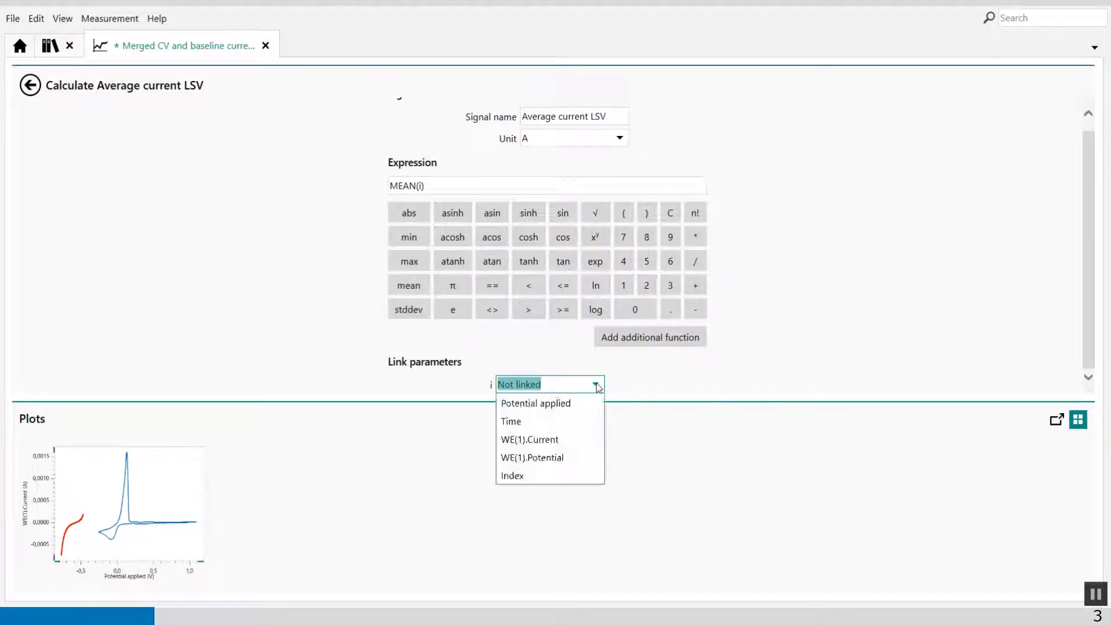
left_click(545, 439)
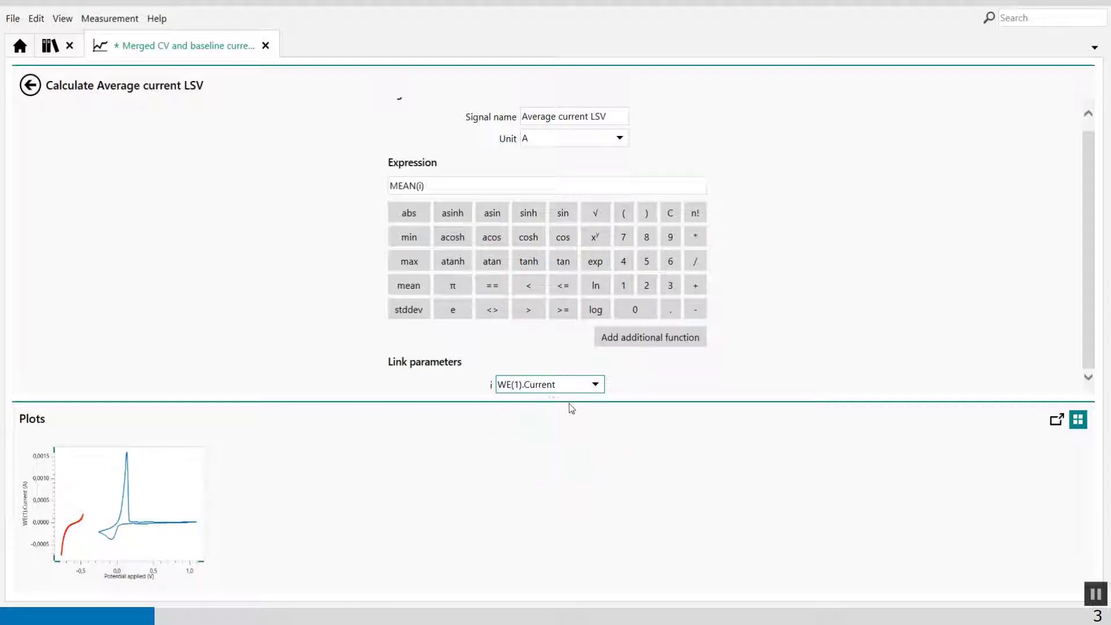
scroll(775, 353, "up", 1)
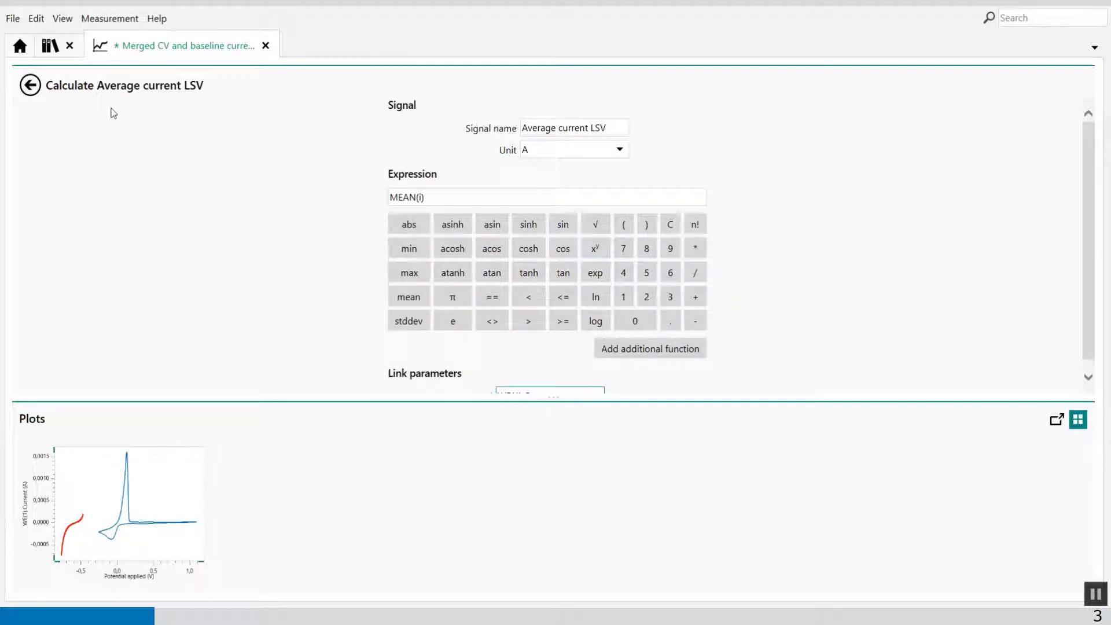
left_click(30, 85)
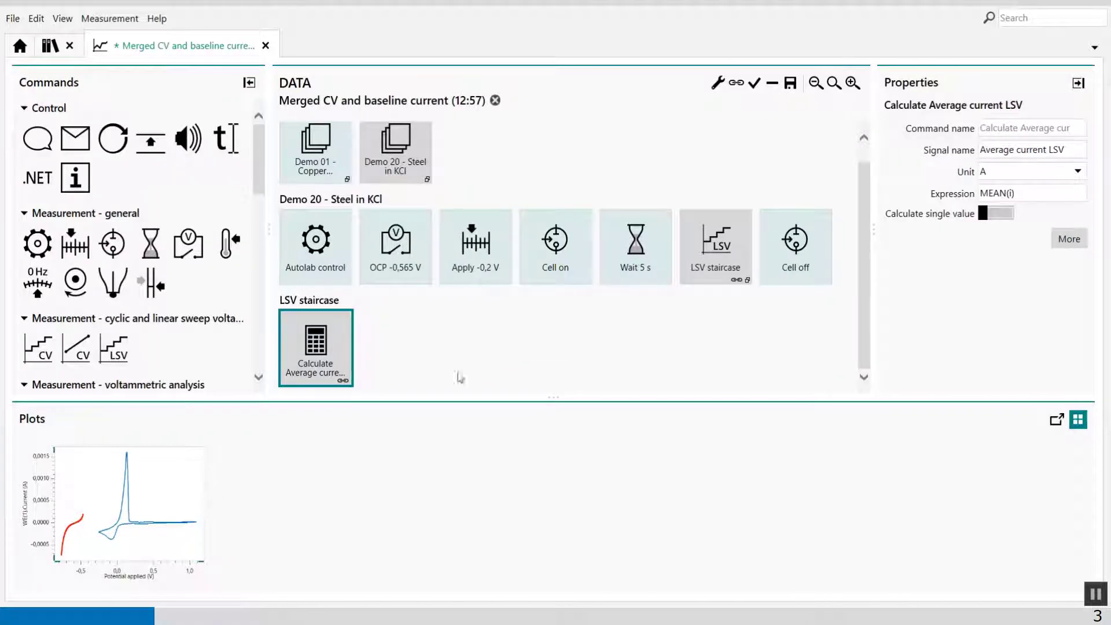
- Place two Build signal commands and one Calculate signal command in the top row after Demo 20
left_click_drag(553, 396, 553, 407)
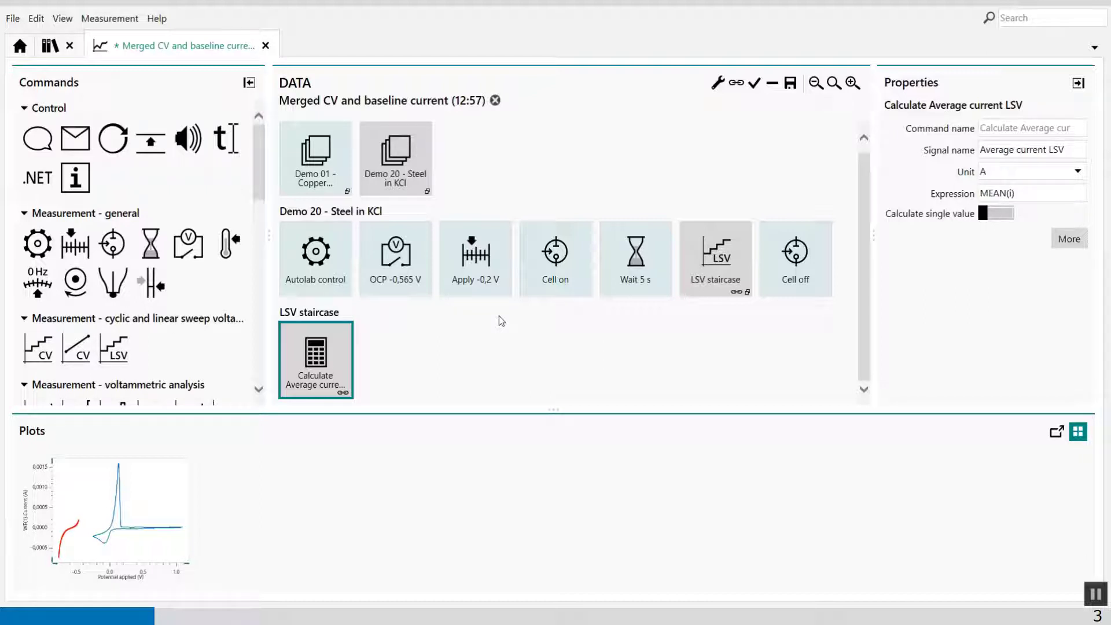
left_click_drag(258, 161, 257, 260)
left_click_drag(80, 258, 477, 159)
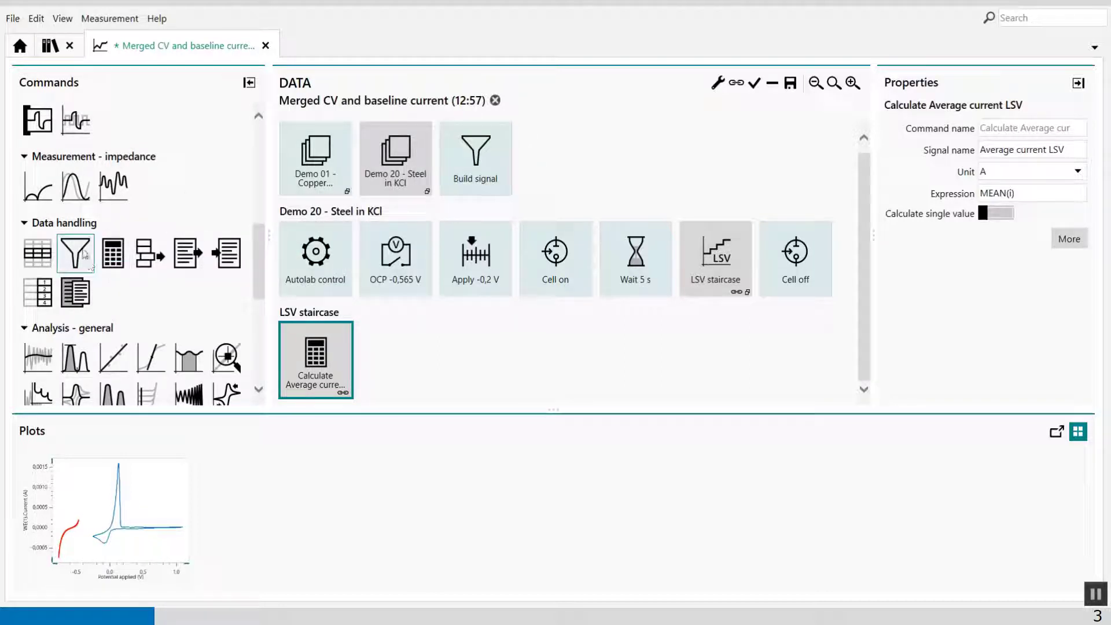
left_click_drag(80, 250, 491, 162)
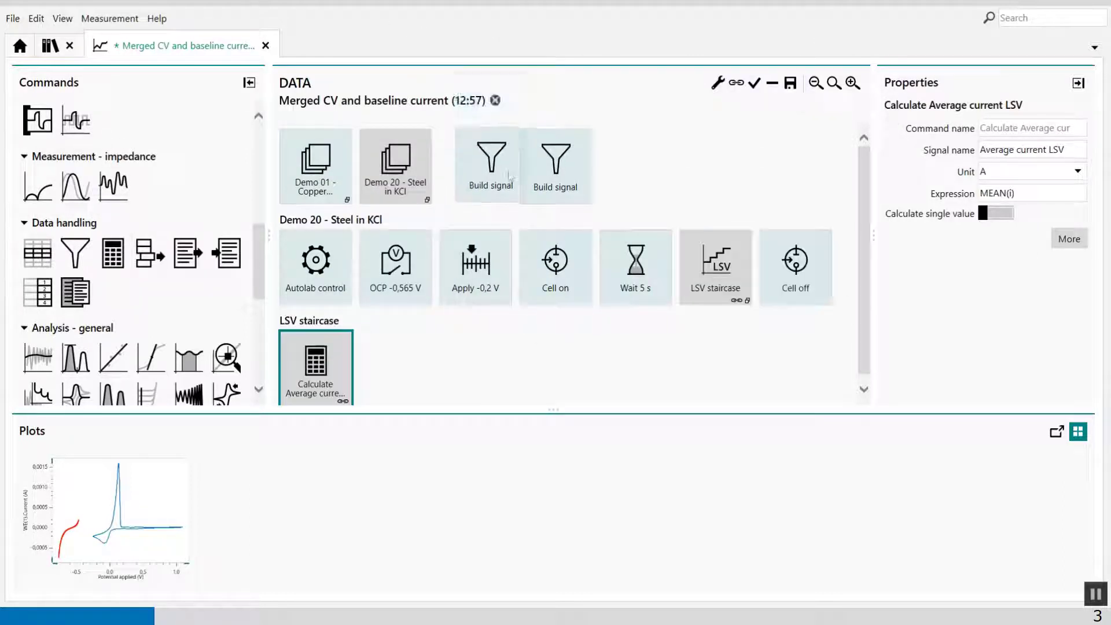
left_click(495, 173)
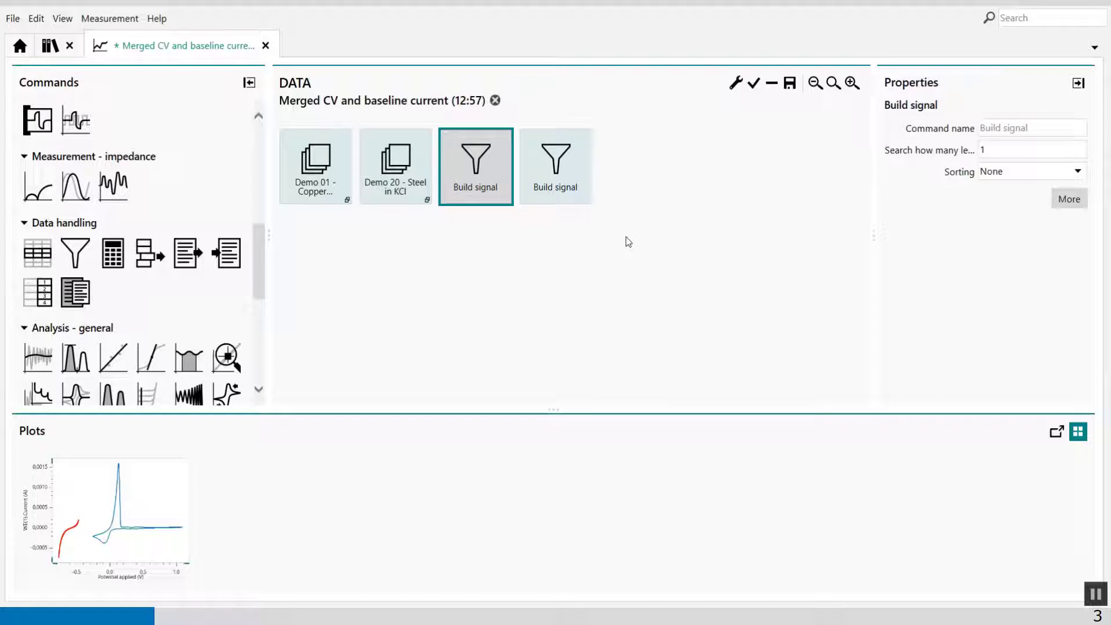
mouse_move(103, 264)
left_mouse_down()
mouse_move(457, 272)
mouse_move(645, 178)
left_mouse_up()
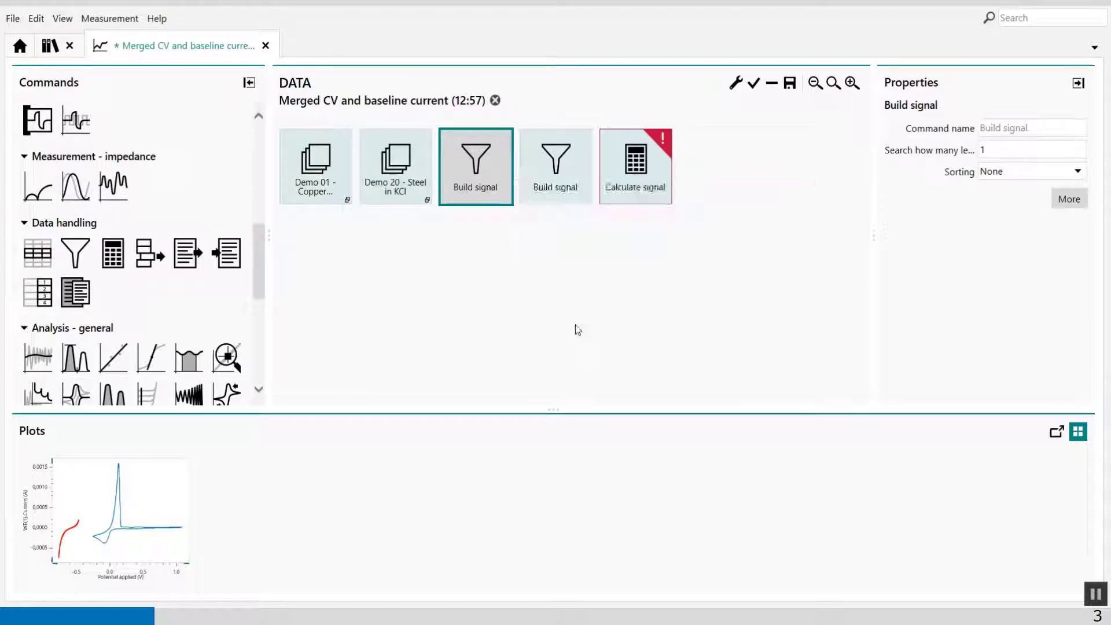
- Make the first Build signal filter by Command type on CV staircase
double_click(477, 186)
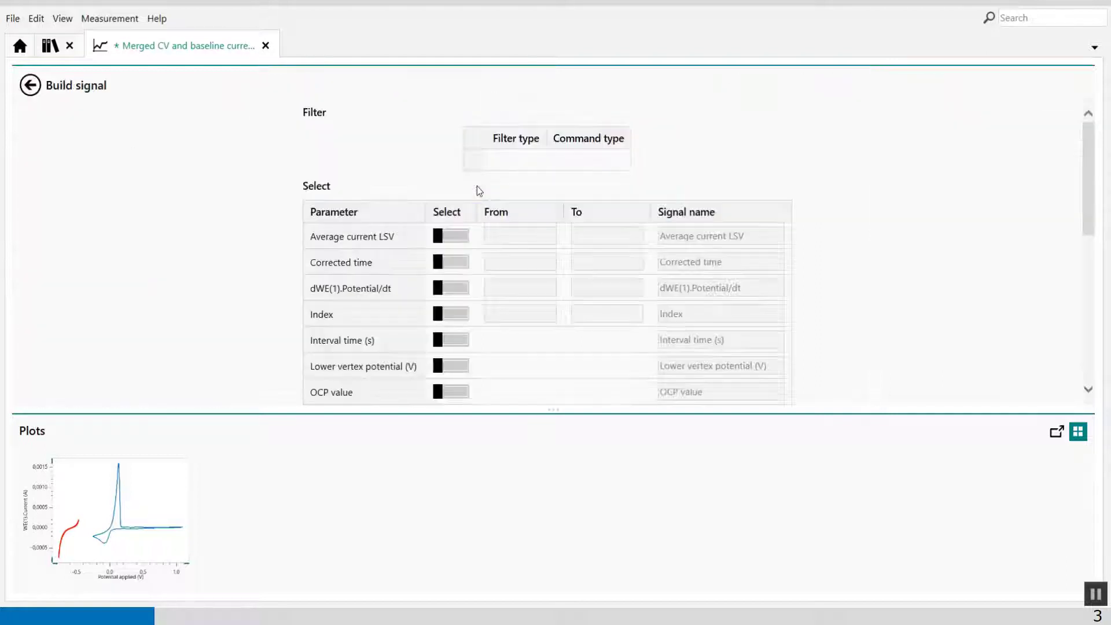
left_click(516, 165)
left_click(531, 167)
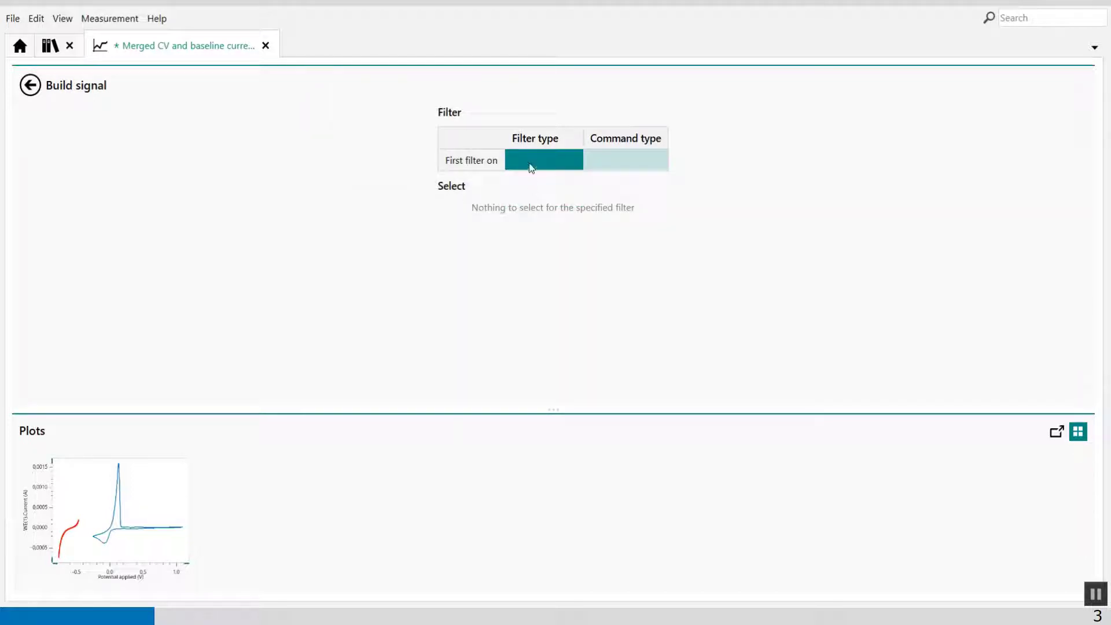
left_click(530, 165)
left_click(532, 179)
left_click(609, 161)
left_click(609, 161)
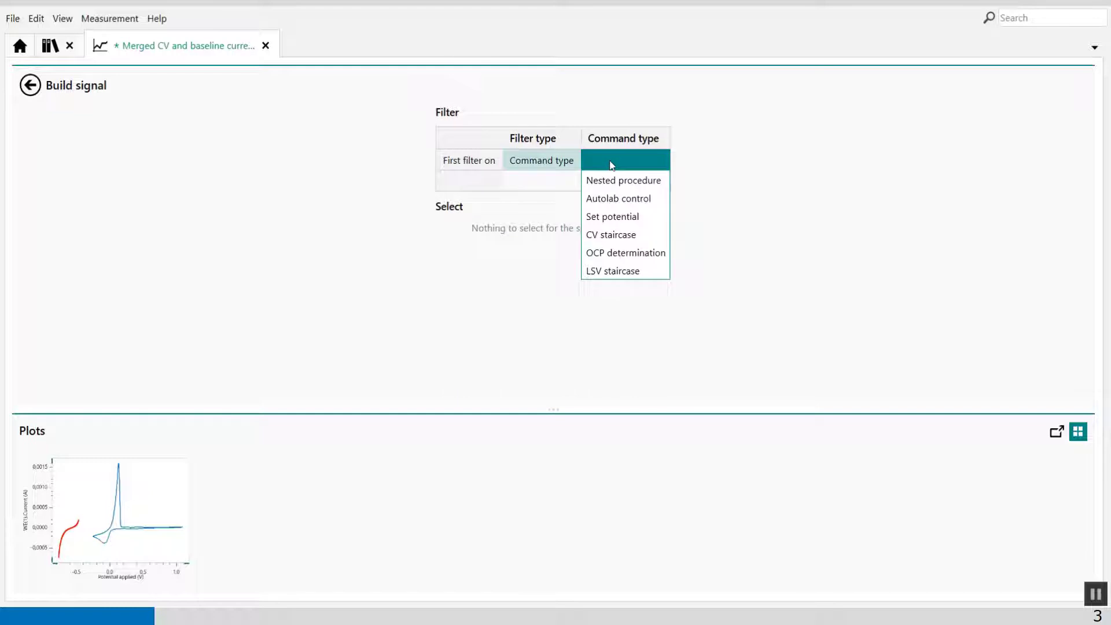
left_click(617, 236)
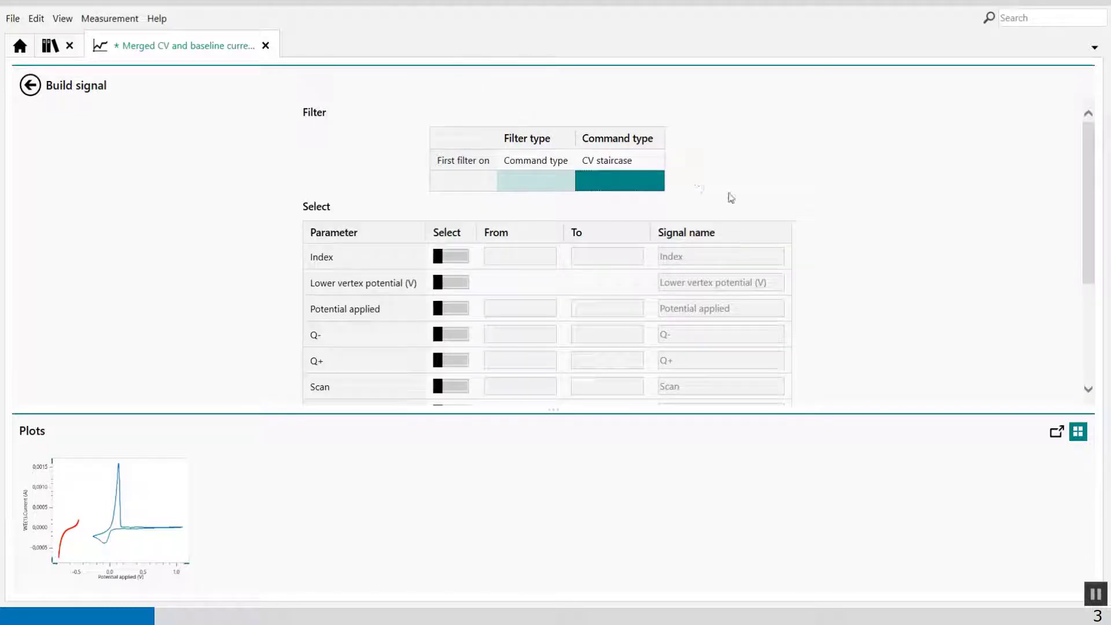
- Include WE(1).Current and Potential applied in the built signal, then go back to the data commands
scroll(734, 205, "down", 1)
scroll(556, 398, "down", 4)
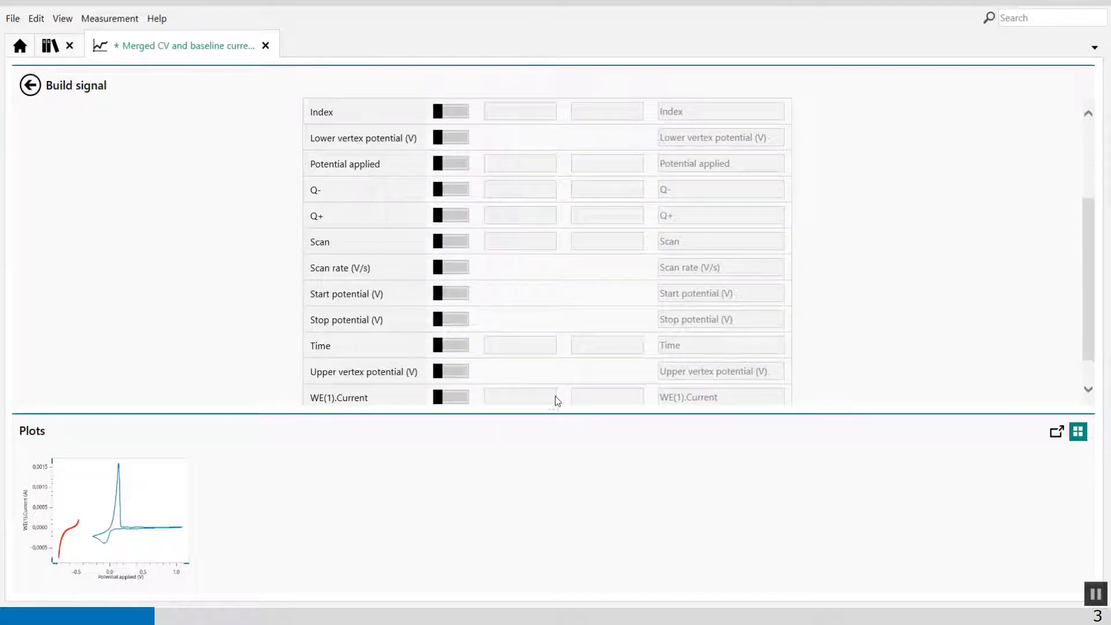
scroll(558, 393, "up", 5)
scroll(543, 335, "down", 3)
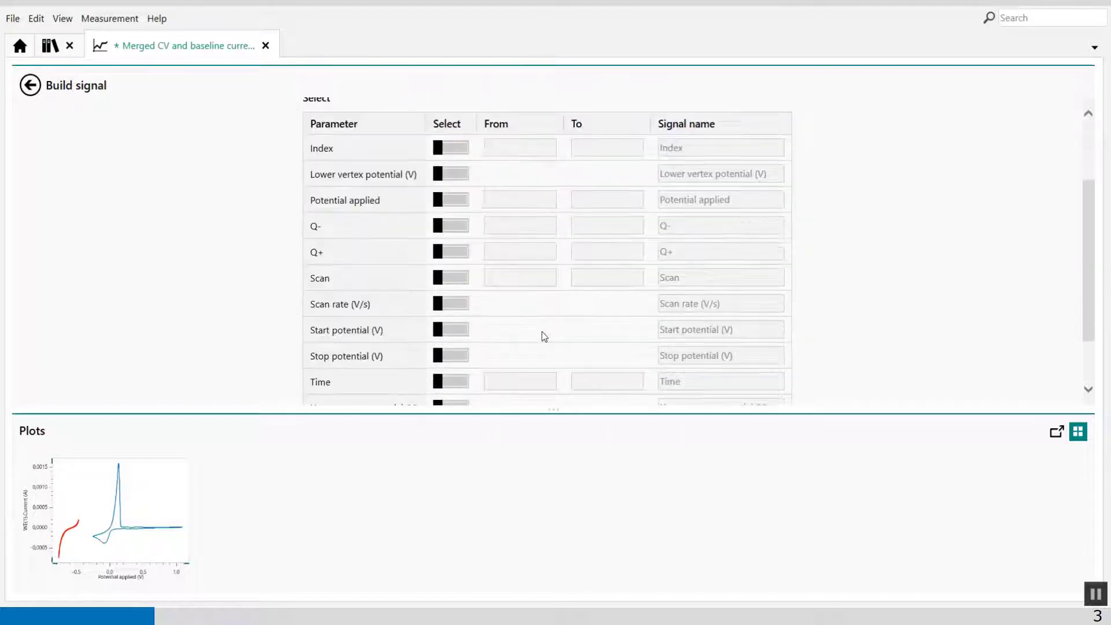
scroll(543, 335, "up", 3)
scroll(544, 336, "down", 5)
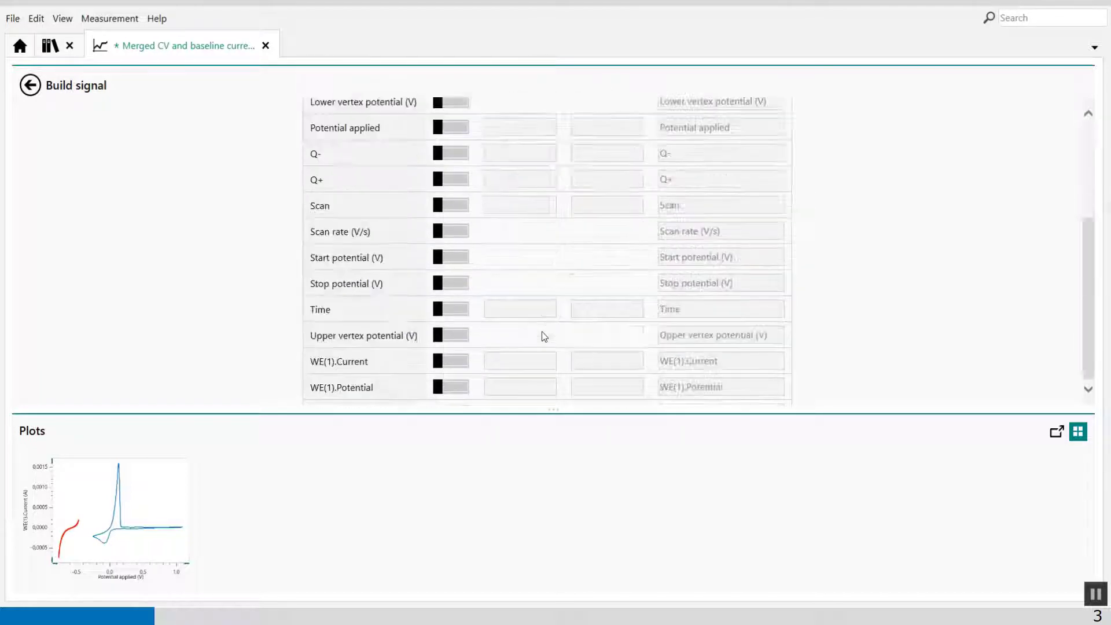
left_click(457, 360)
scroll(523, 337, "up", 5)
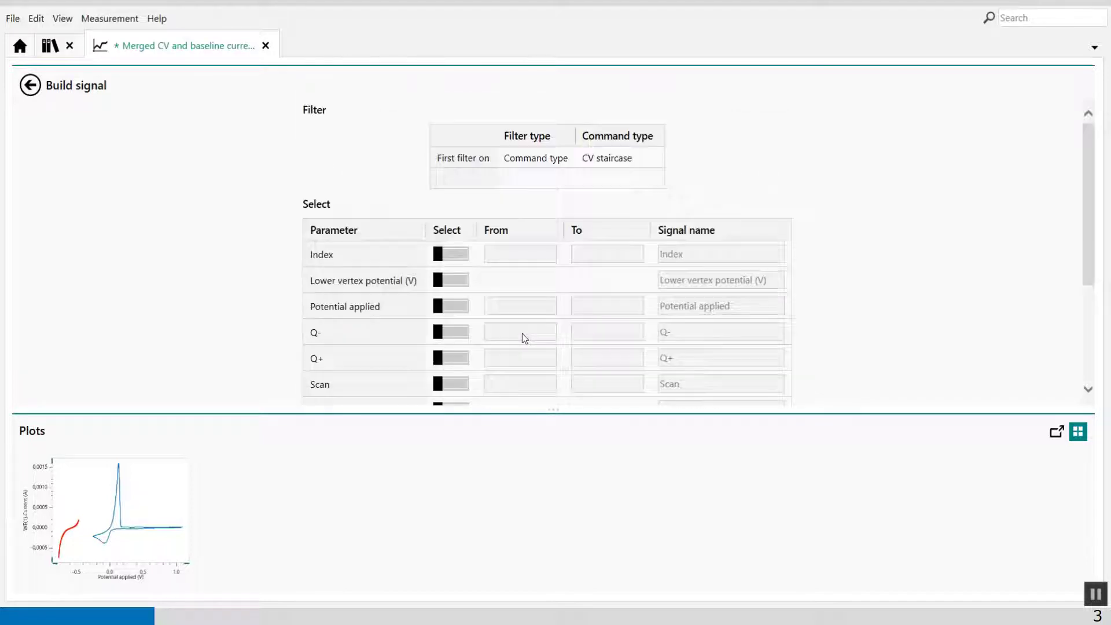
left_click(450, 306)
scroll(895, 289, "down", 5)
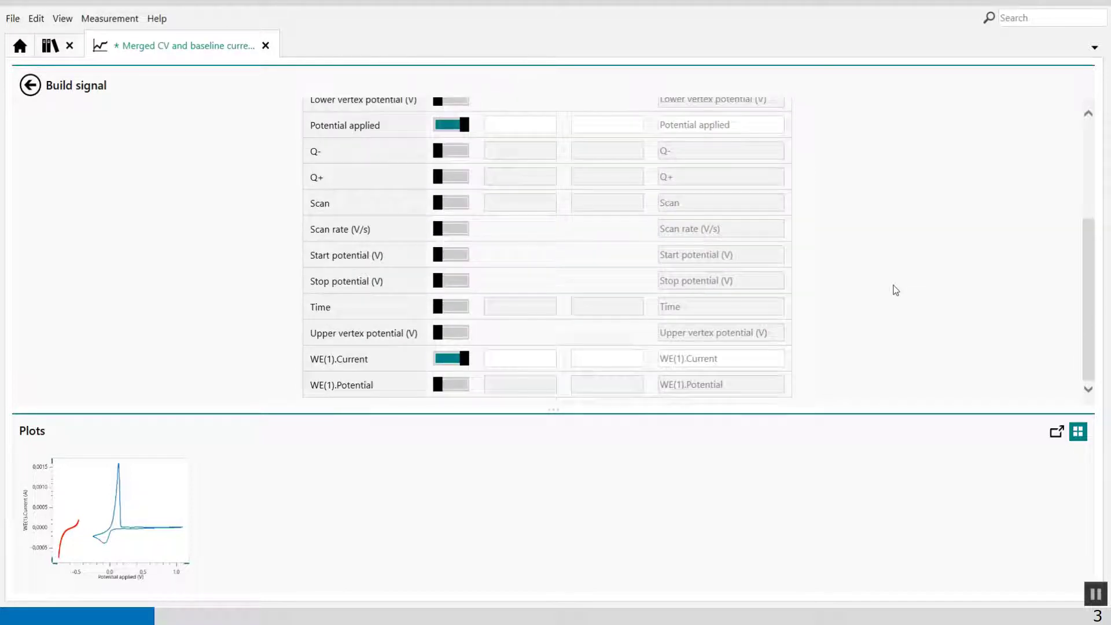
scroll(895, 290, "up", 5)
left_click(31, 87)
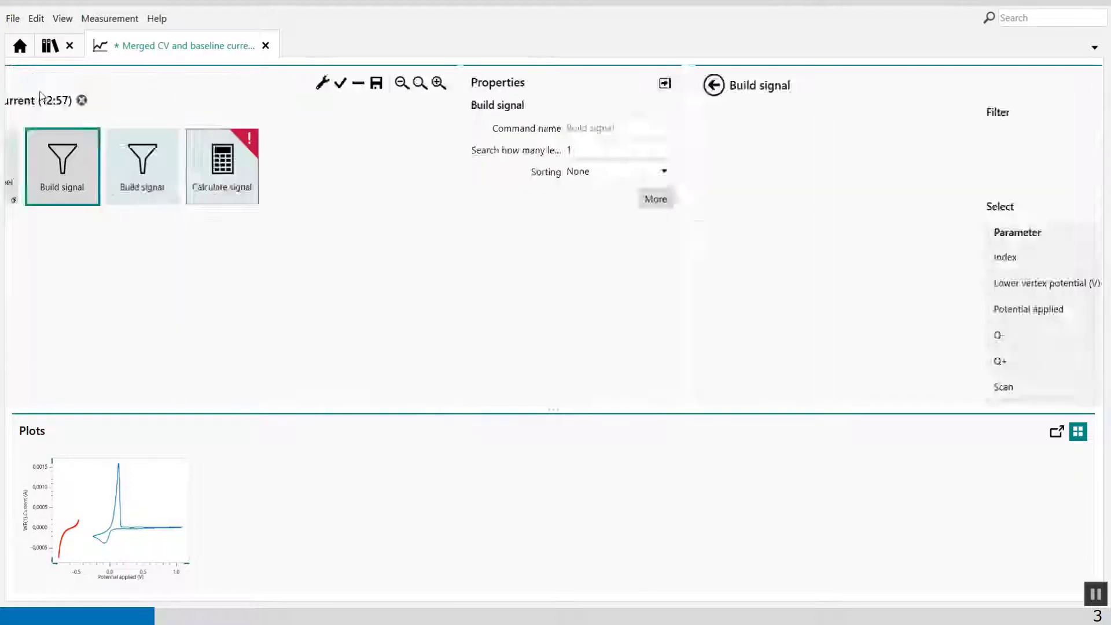
- Filter the second Build signal by Command type LSV staircase and include Average current LSV
left_click(557, 191)
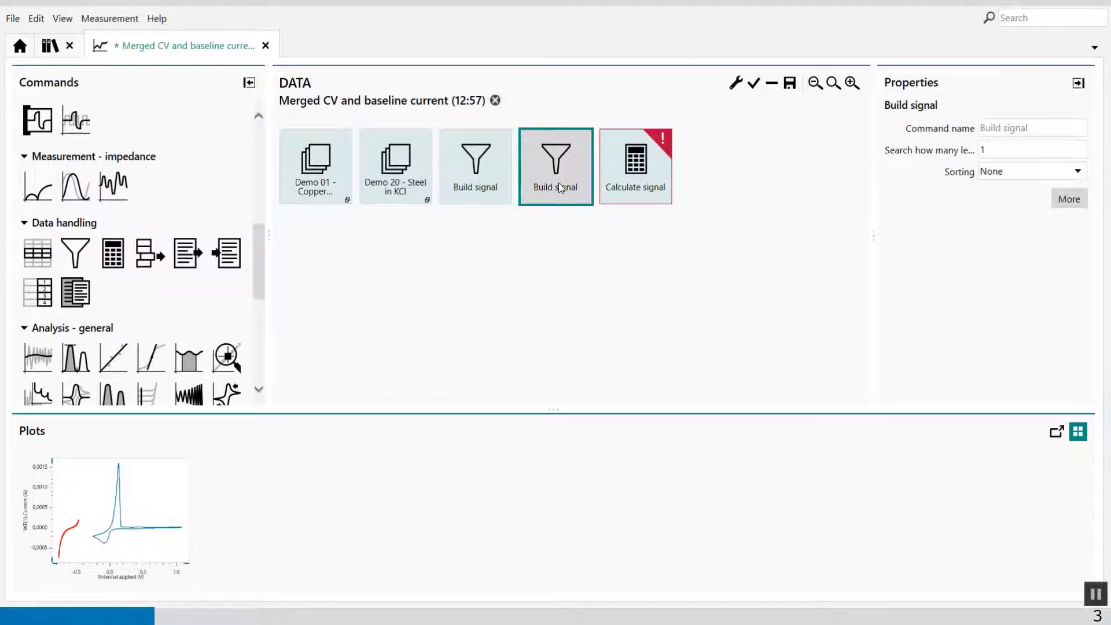
double_click(558, 183)
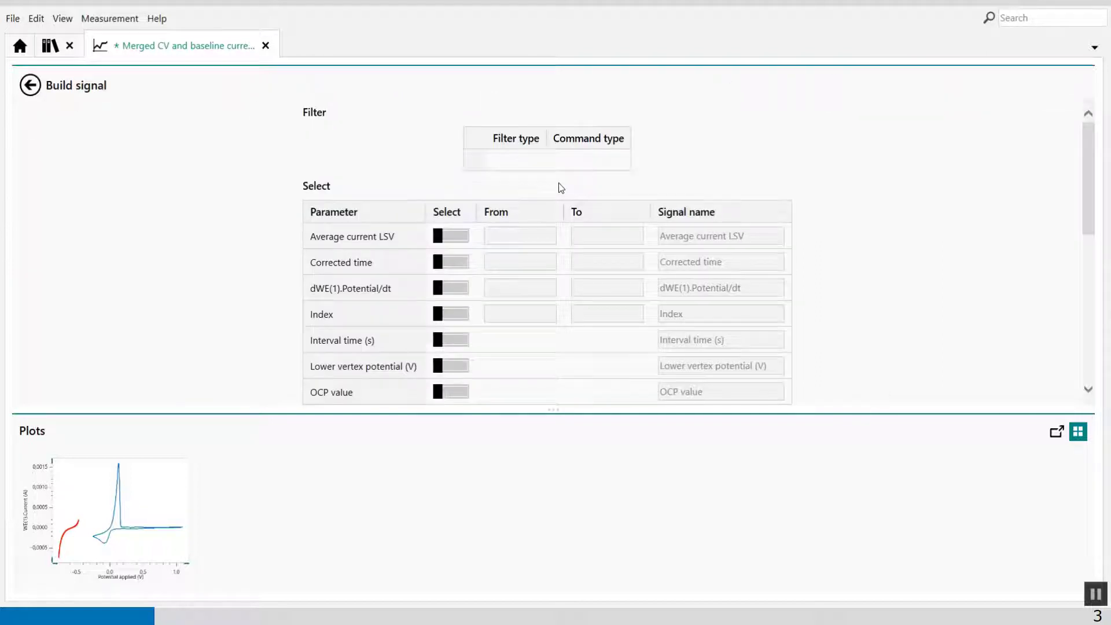
left_click(511, 159)
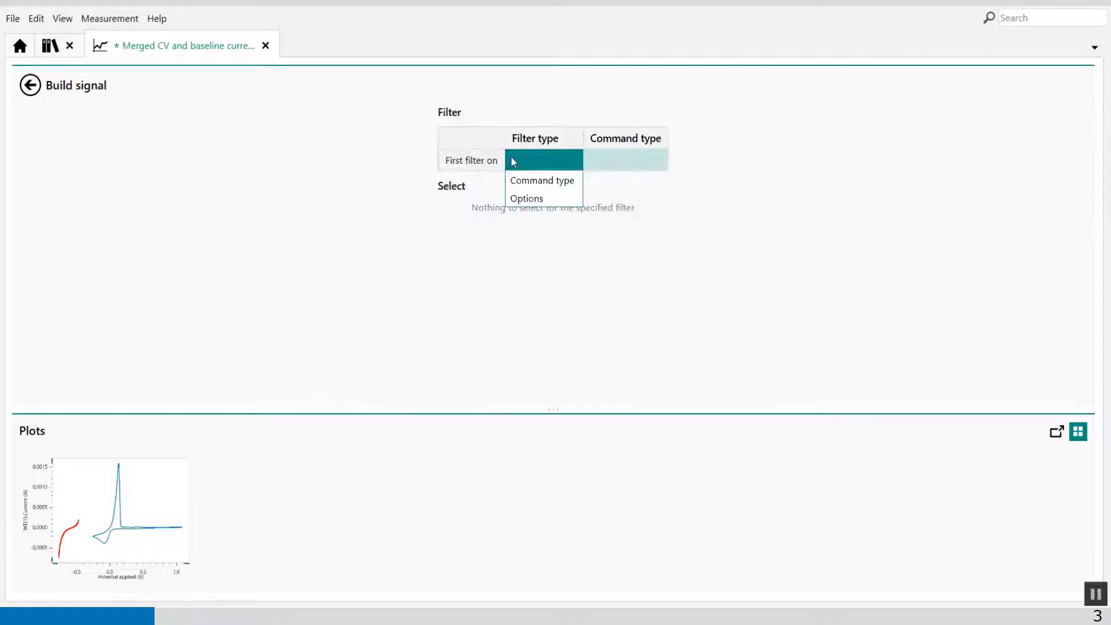
left_click(541, 185)
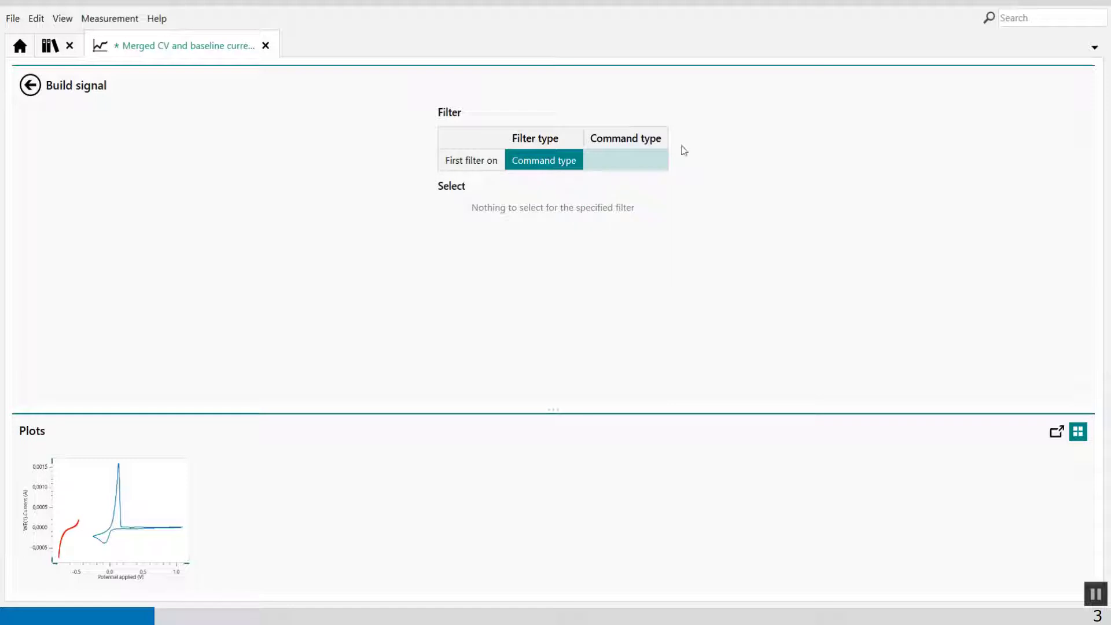
left_click(635, 170)
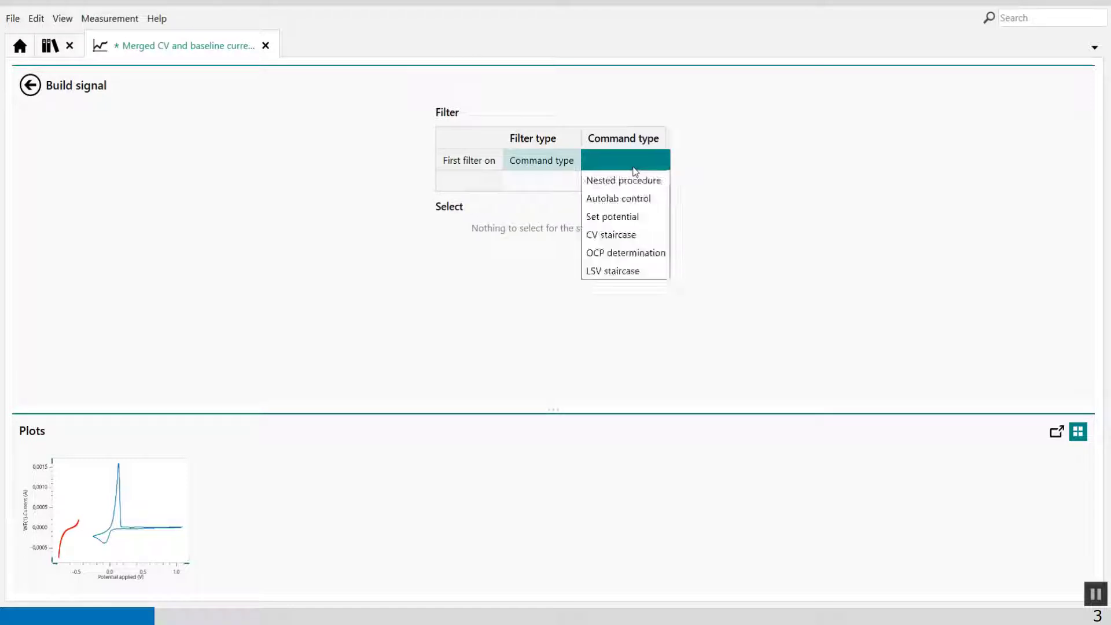
left_click(626, 271)
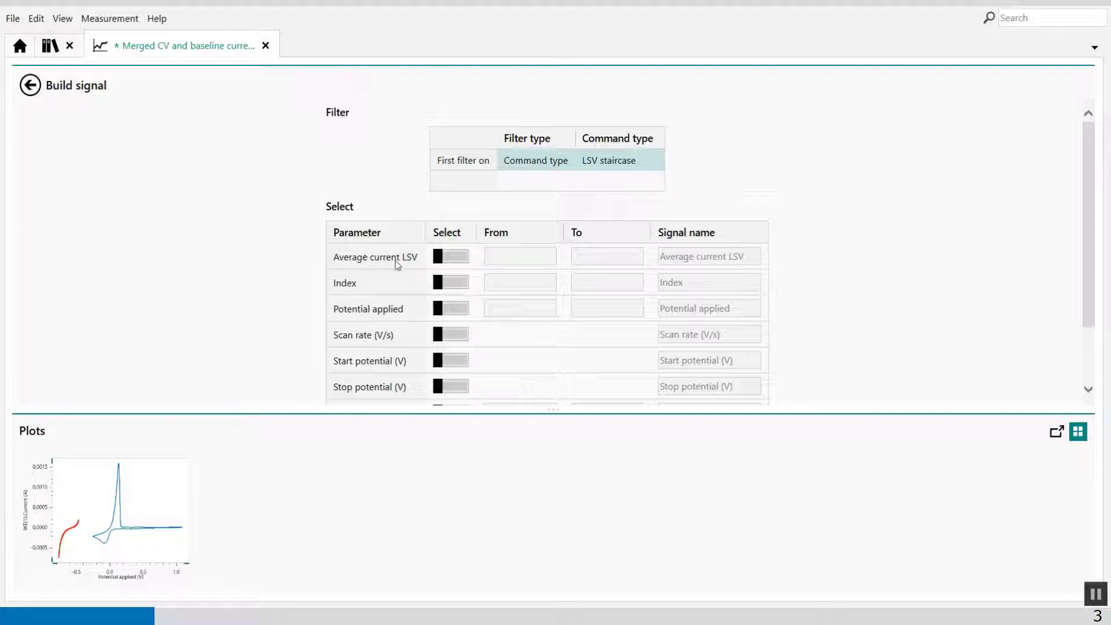
left_click(463, 257)
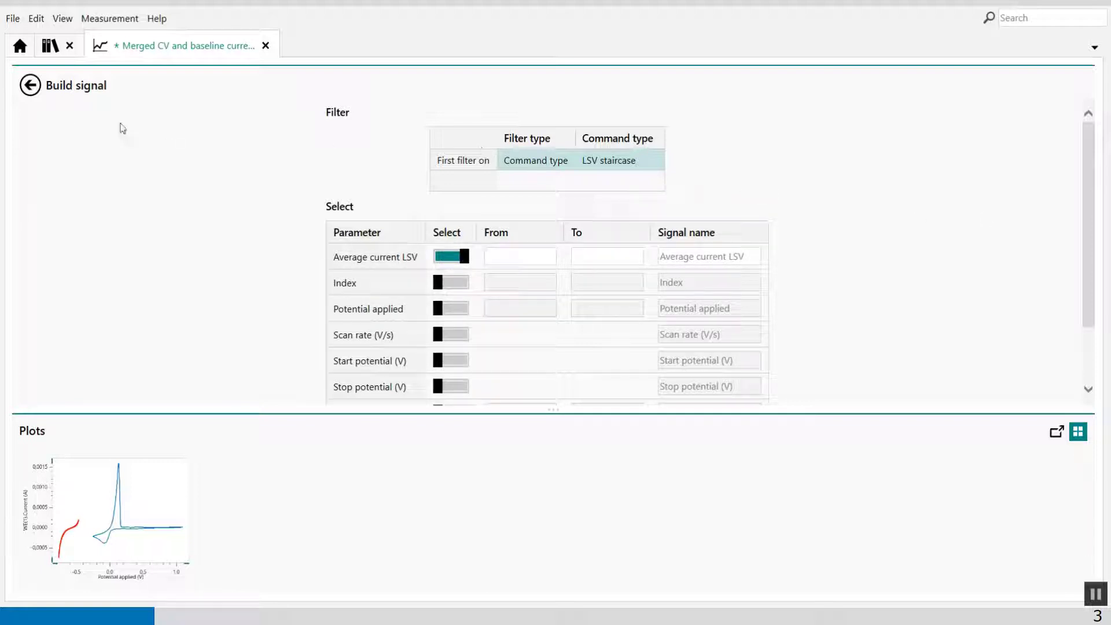
left_click(30, 85)
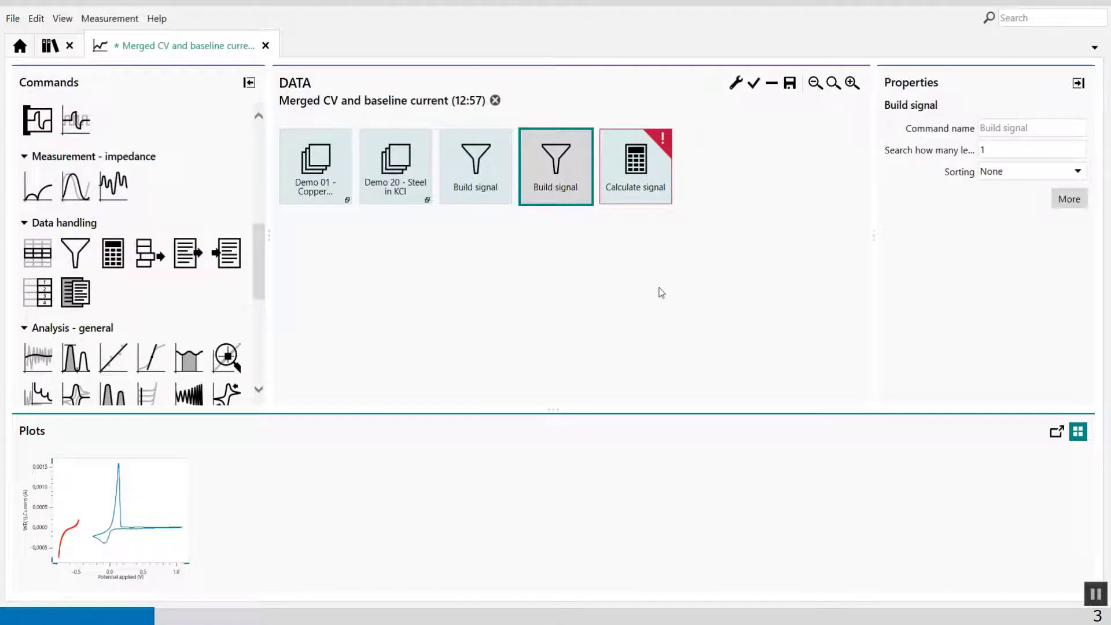
- Select the new Calculate signal, name it 'Current subtracted' and set its unit to A
left_click_drag(467, 176, 556, 174)
left_click(562, 181)
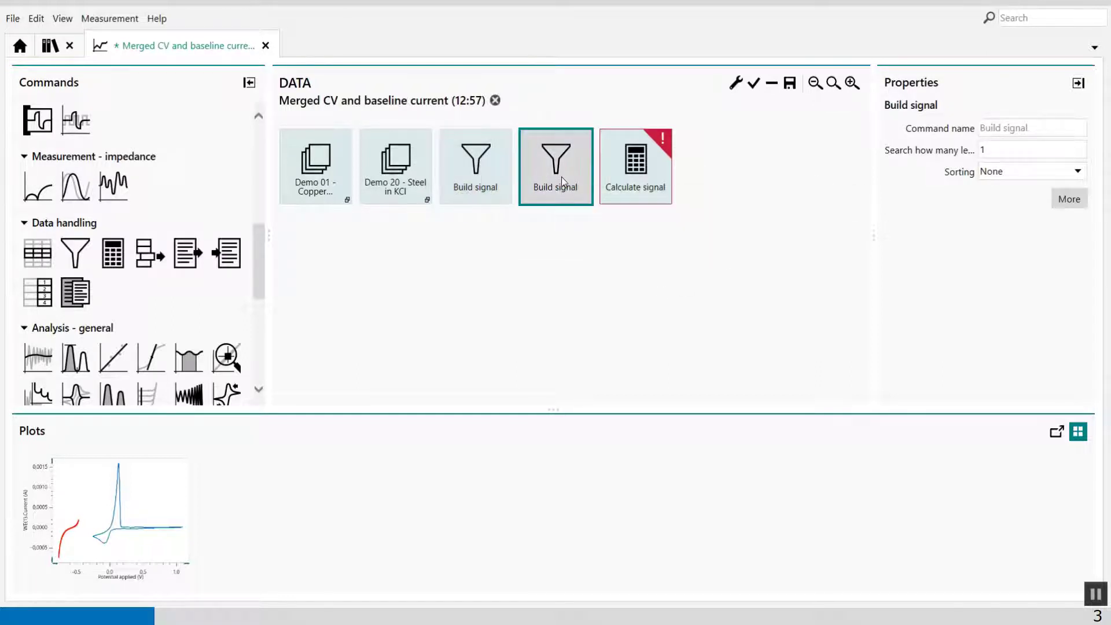
left_click(653, 158)
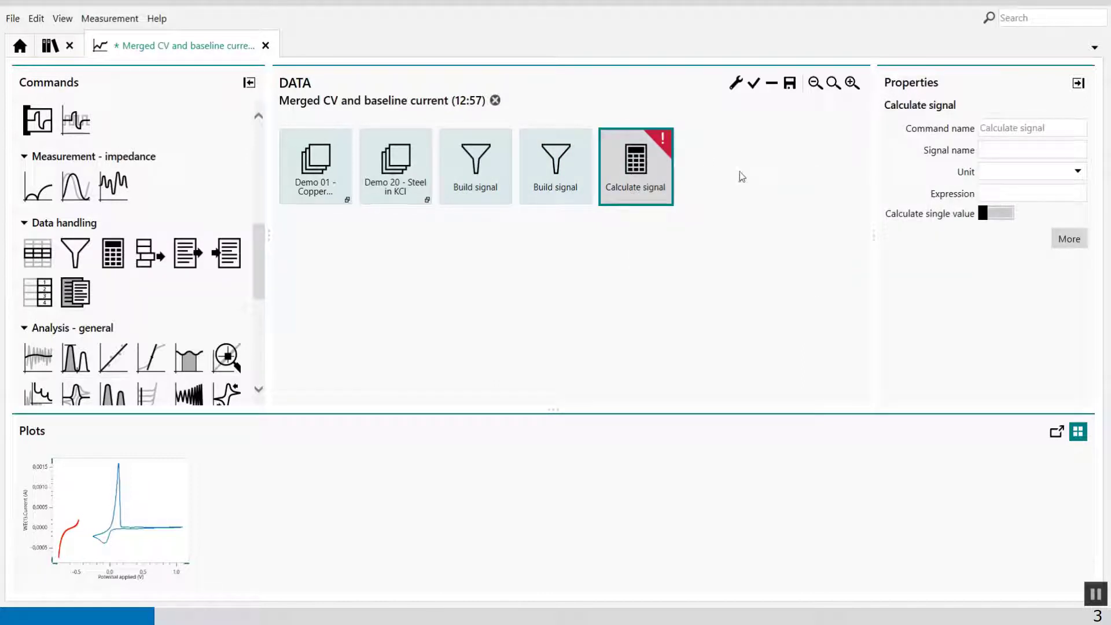
left_click(988, 154)
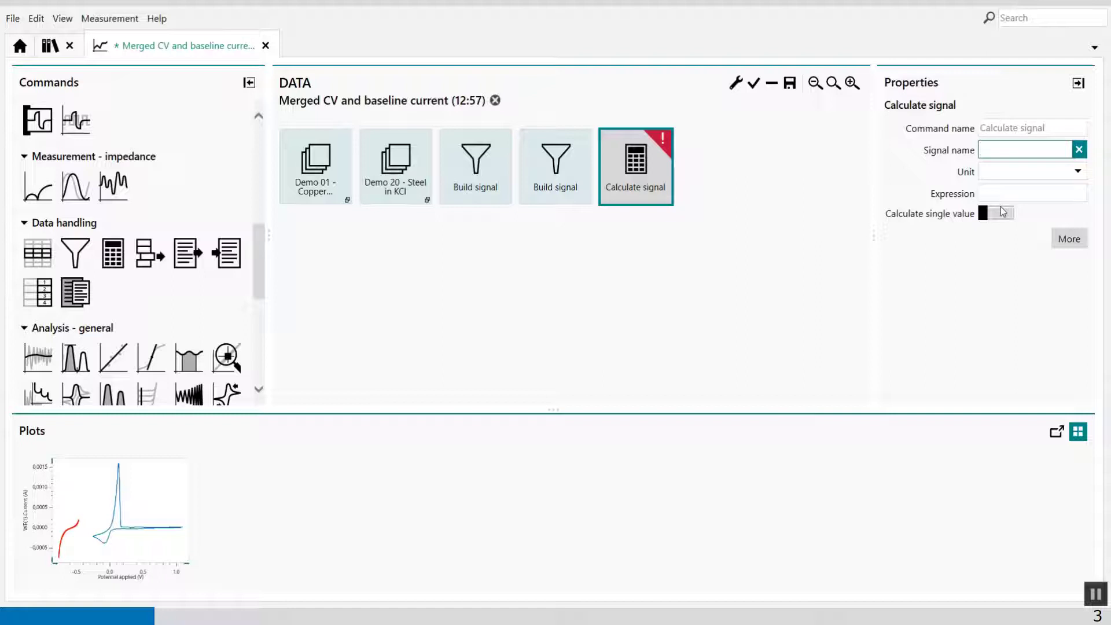
type("Curre")
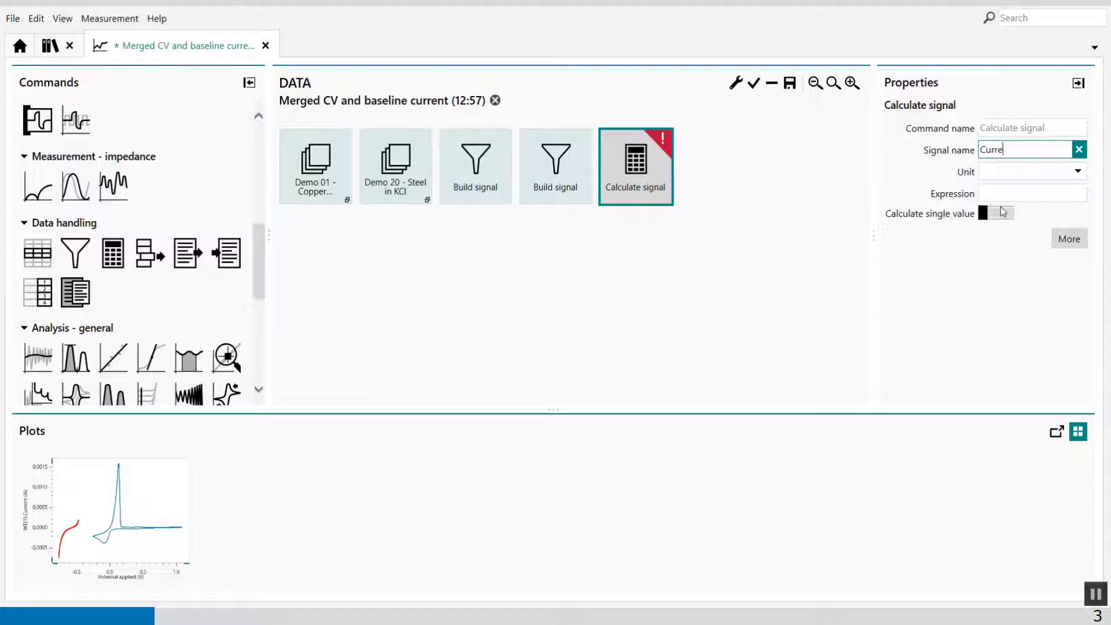
type("nt subtracted")
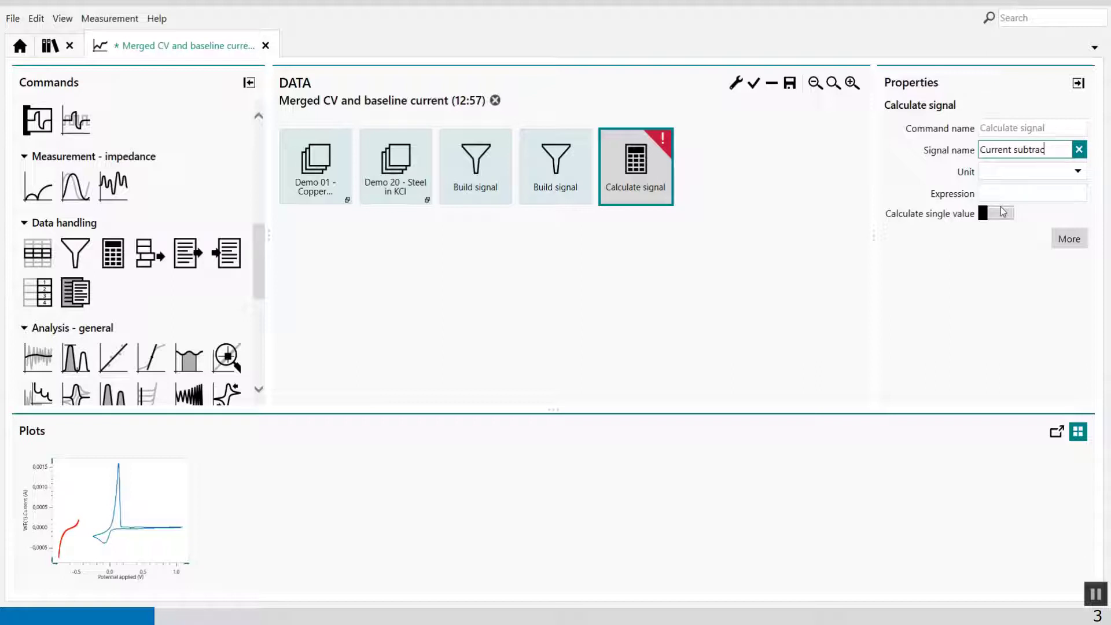
left_click(1040, 170)
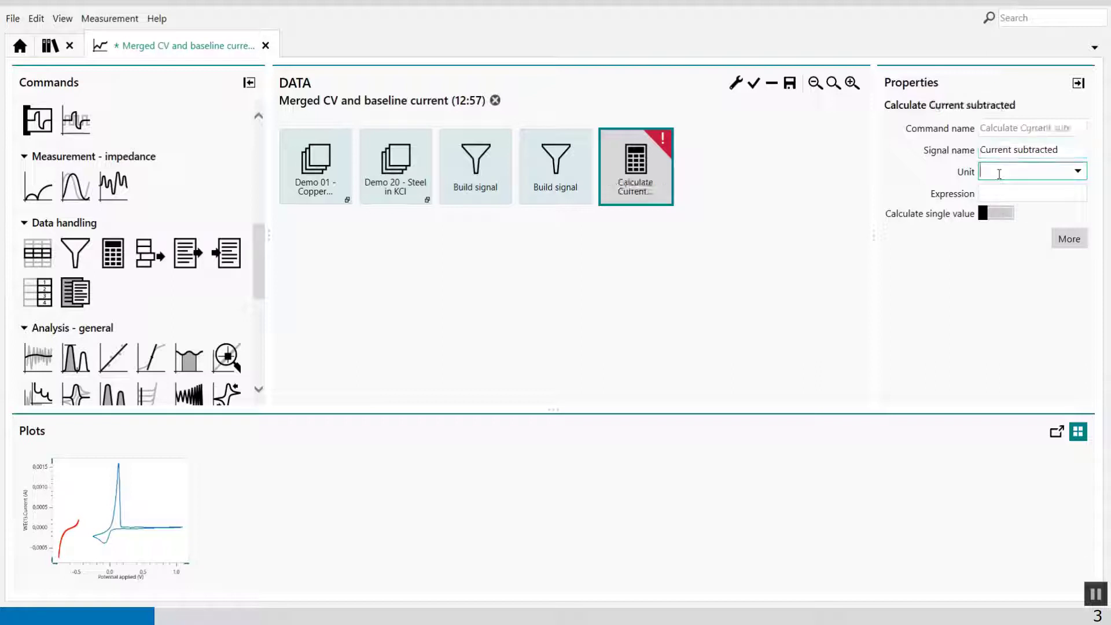
left_click(1078, 170)
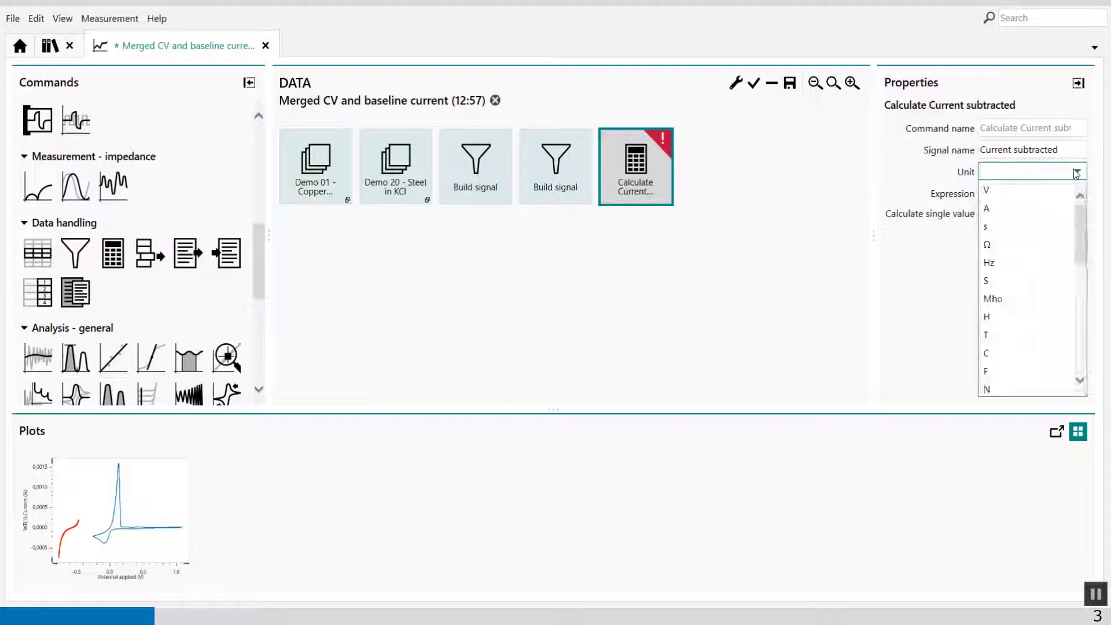
left_click(1021, 211)
left_click(1011, 196)
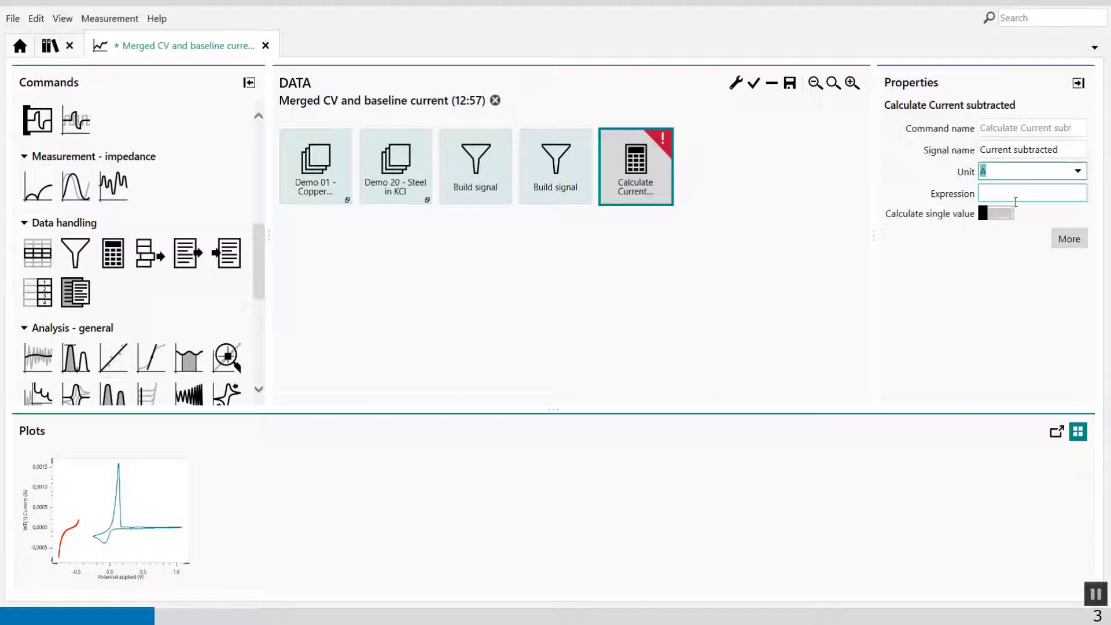
left_click(1064, 239)
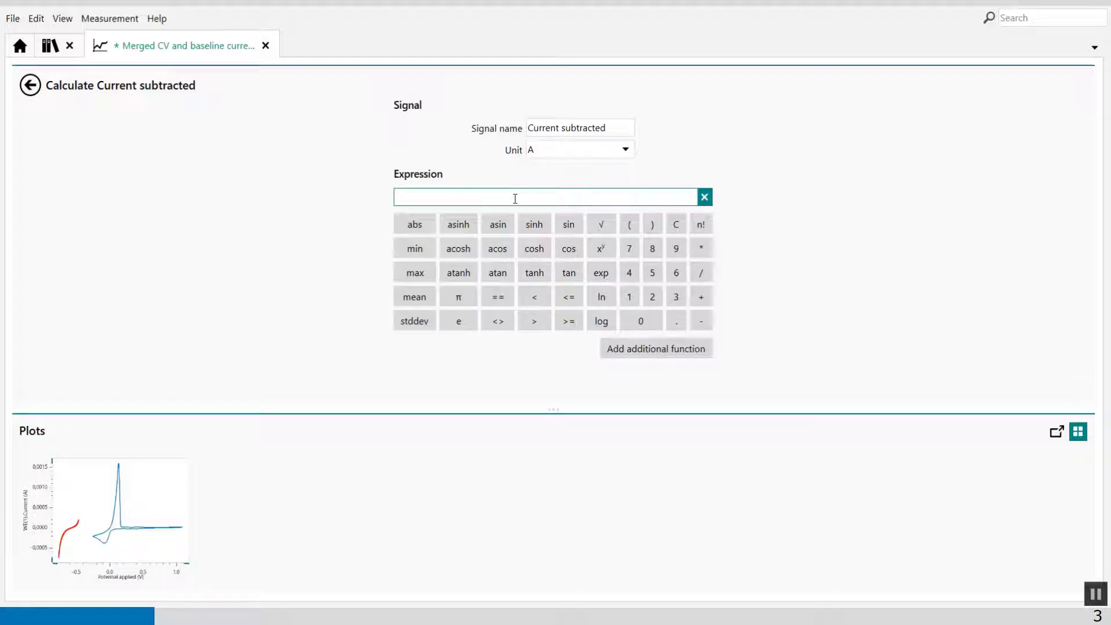
- Enter currentcv-averagecurrentLSV, linking currentcv to WE(1).Current and averagecurrentLSV to Average current LSV
type("currentcv-av")
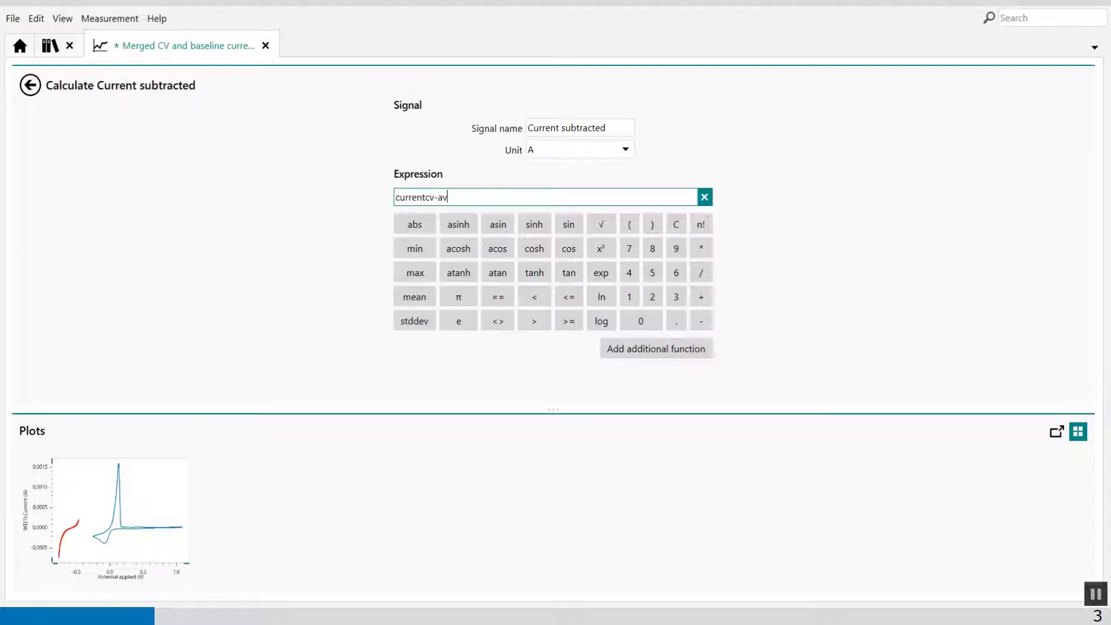
type("eragec")
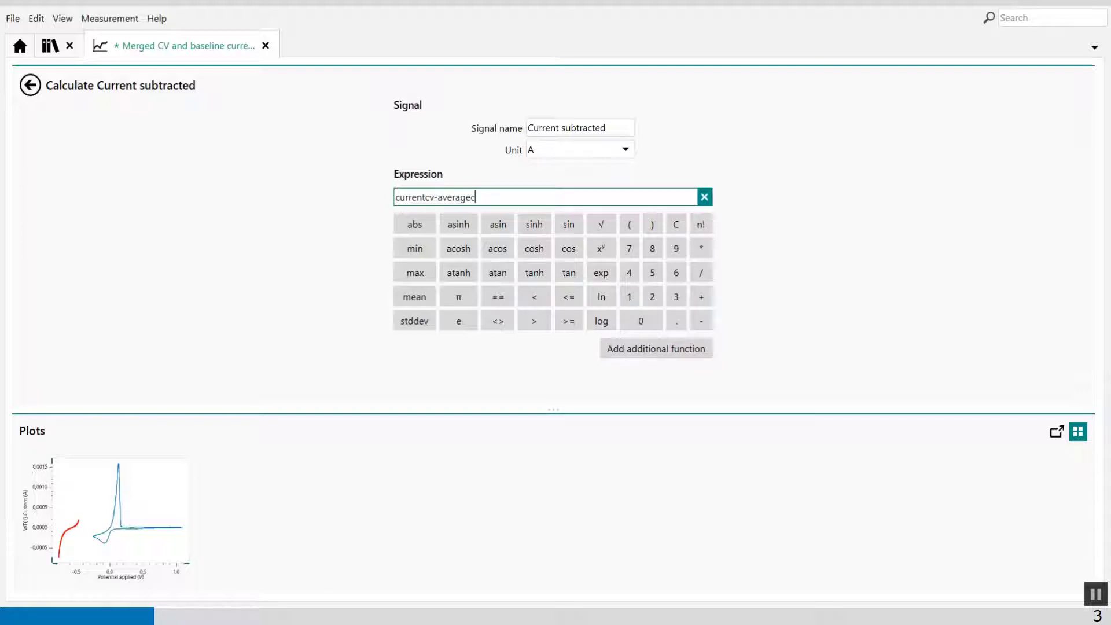
type("urrentLSV")
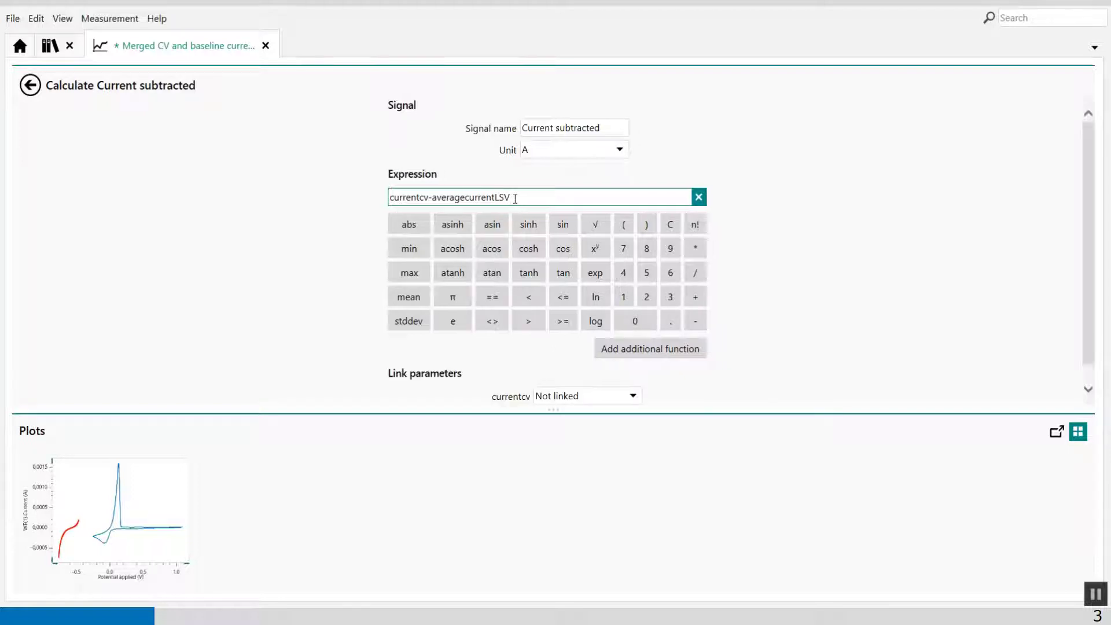
scroll(733, 293, "down", 1)
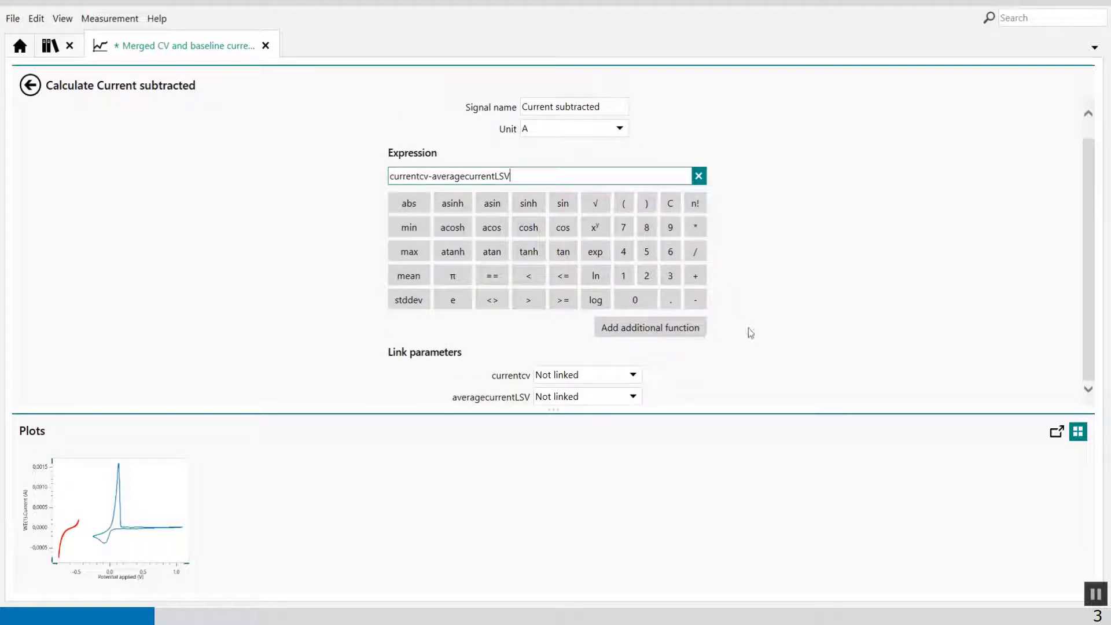
left_click(637, 376)
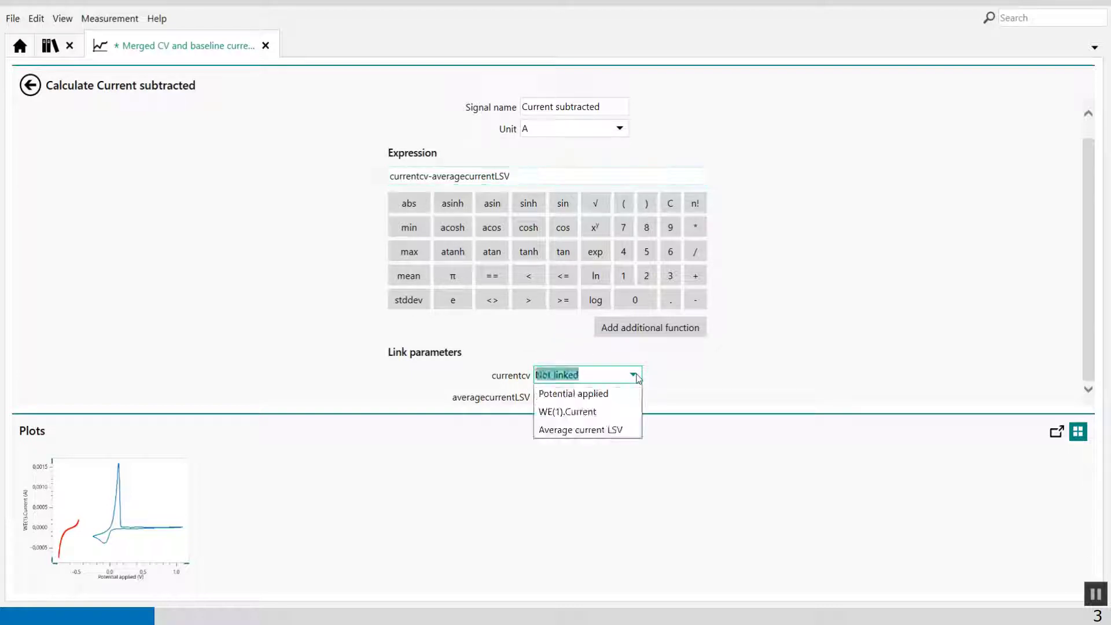
left_click(607, 407)
left_click(633, 397)
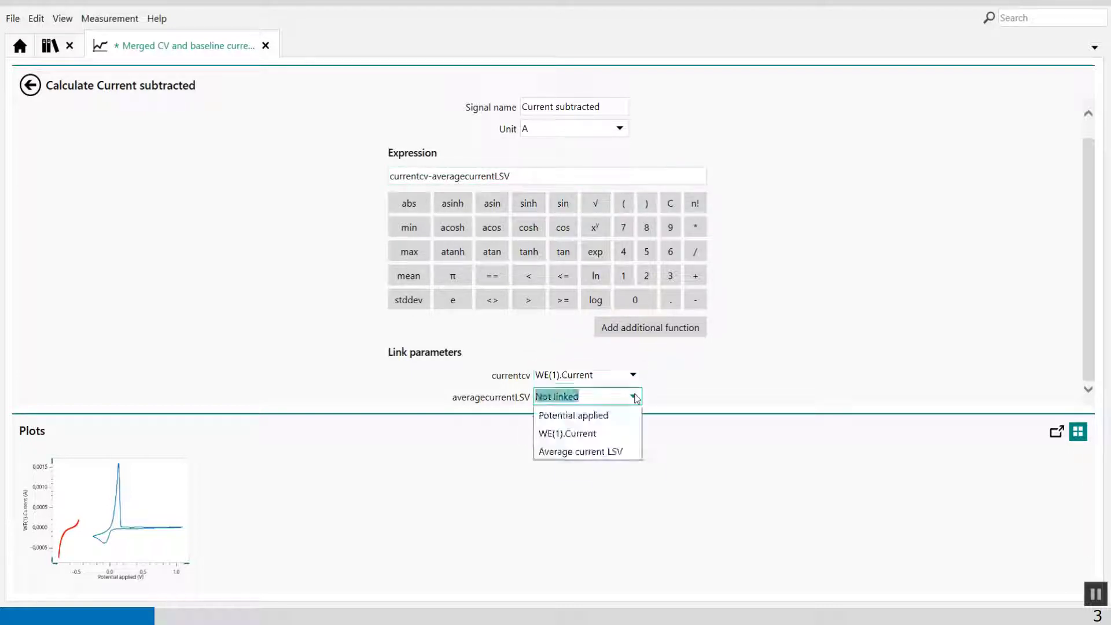
left_click(605, 453)
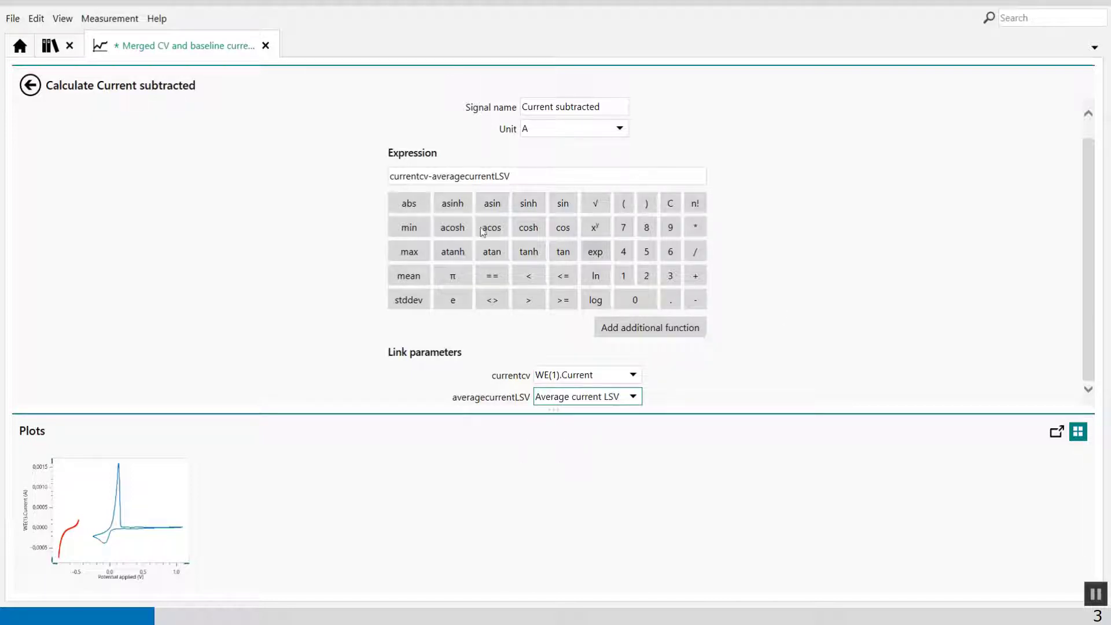
left_click(30, 85)
left_click(425, 279)
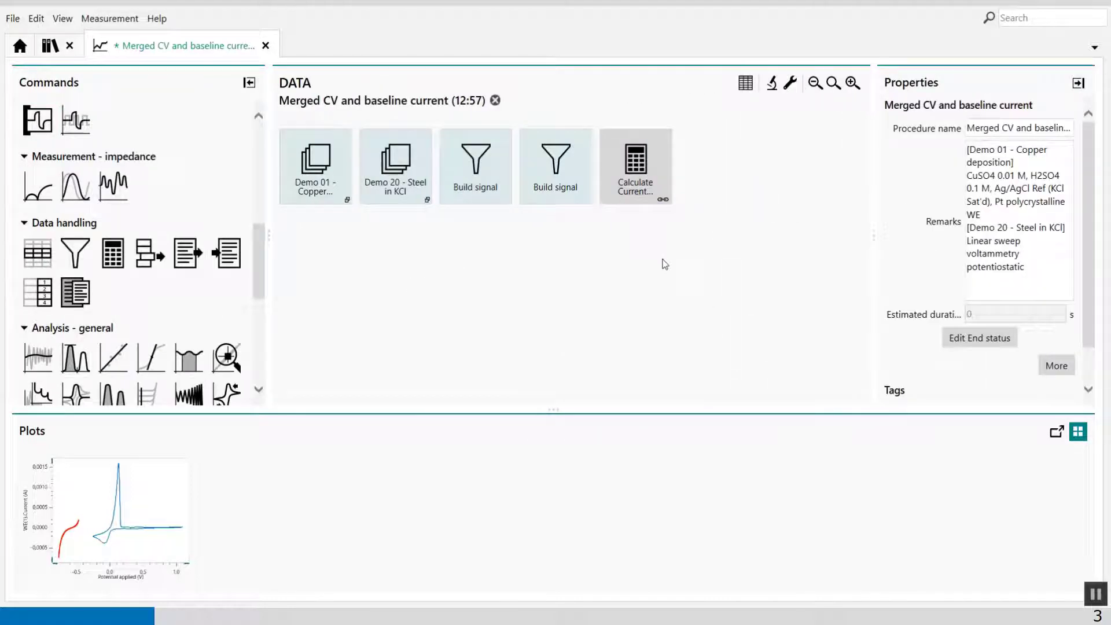
left_click(745, 83)
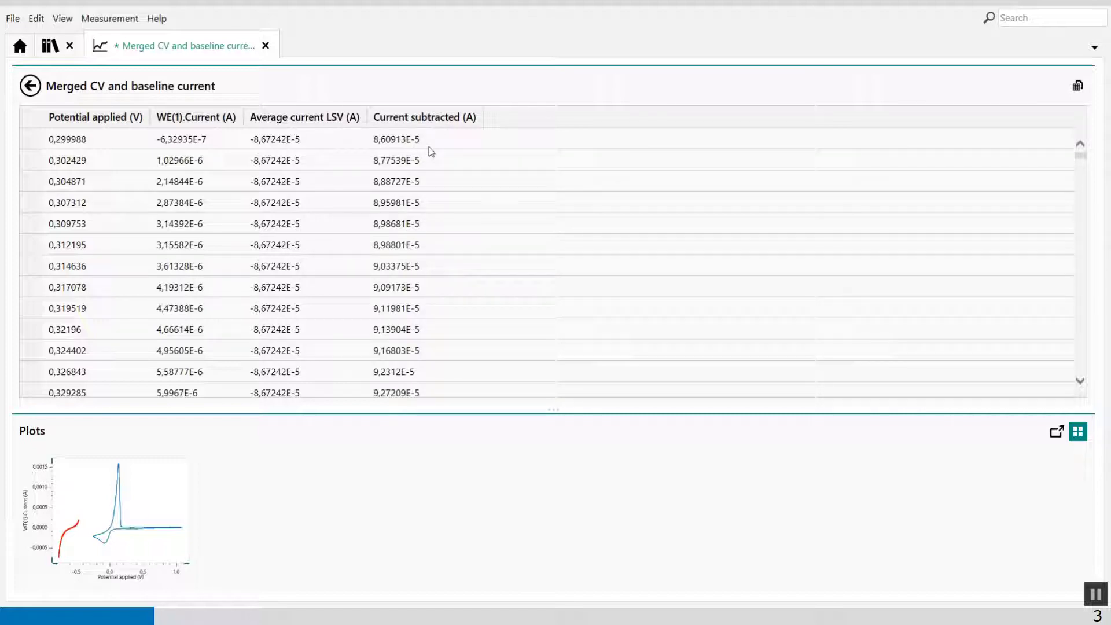
left_click(30, 85)
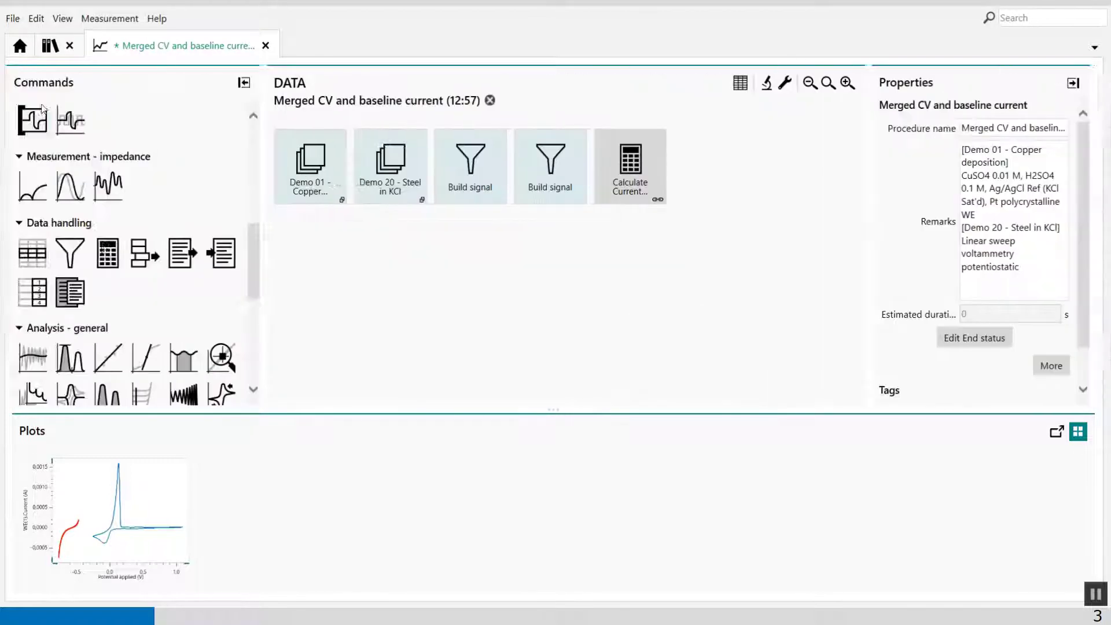
- Add a new custom plot in the procedure's plot settings named 'Subtracted current vs E'
left_click(1054, 368)
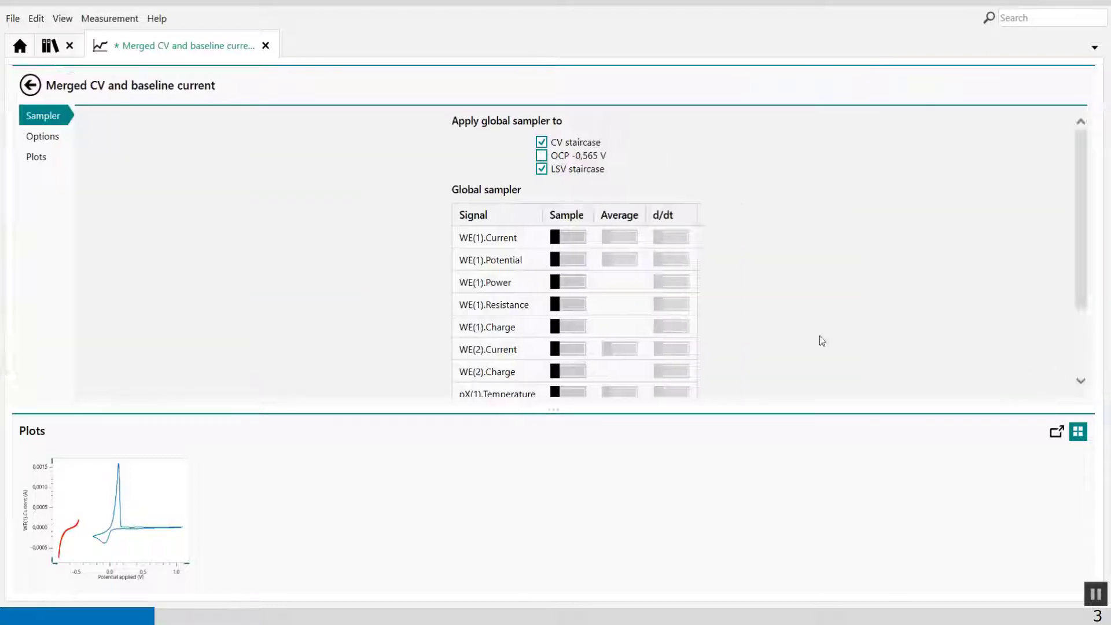
left_click(47, 162)
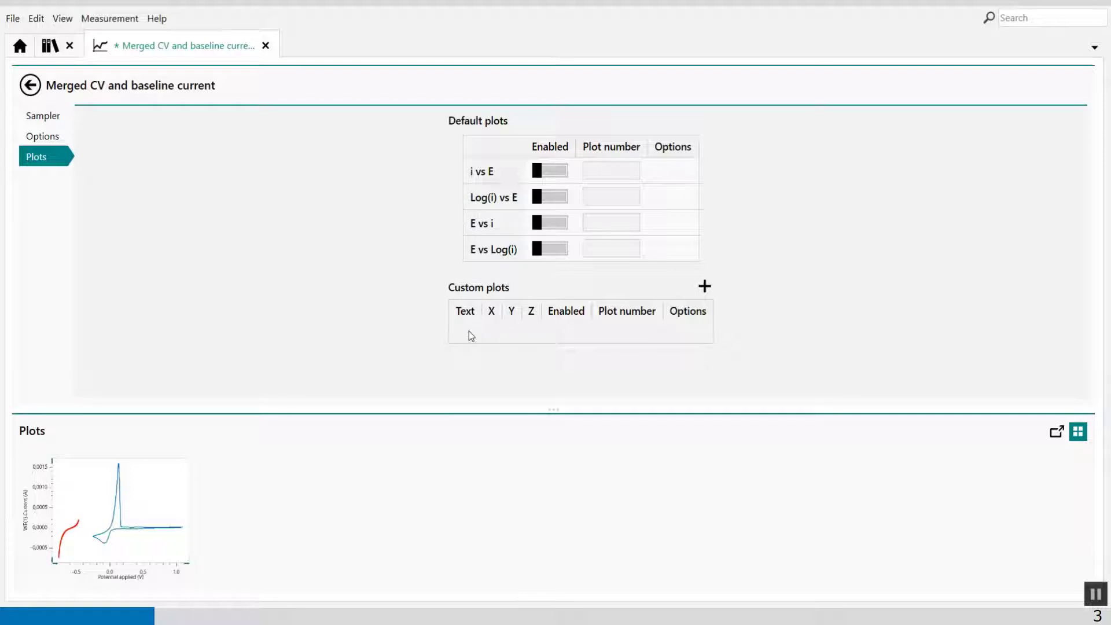
left_click(704, 286)
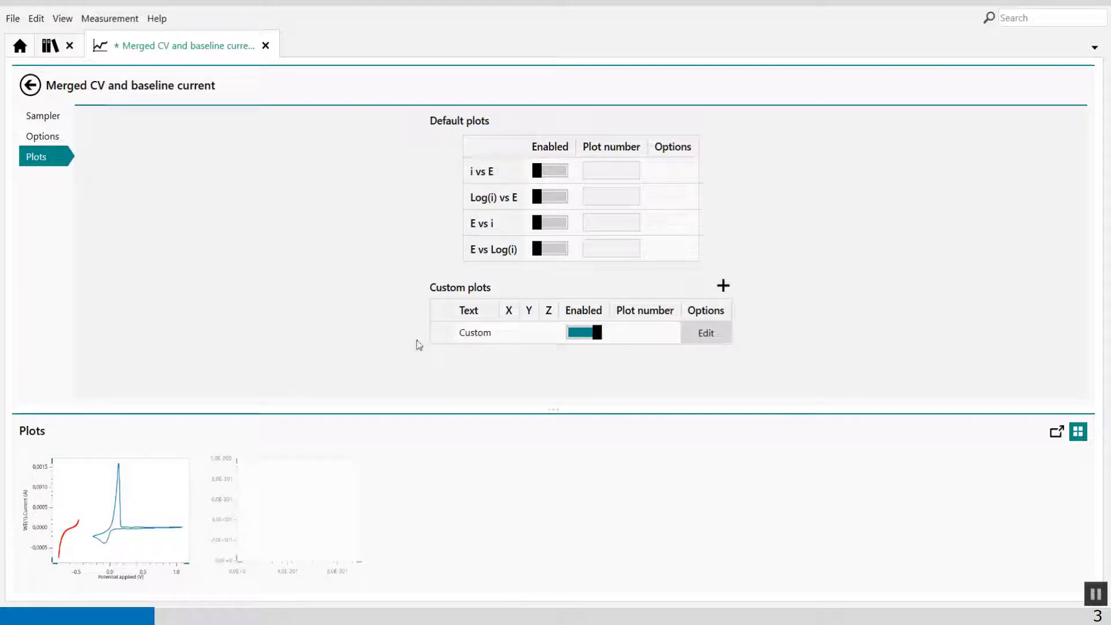
double_click(468, 332)
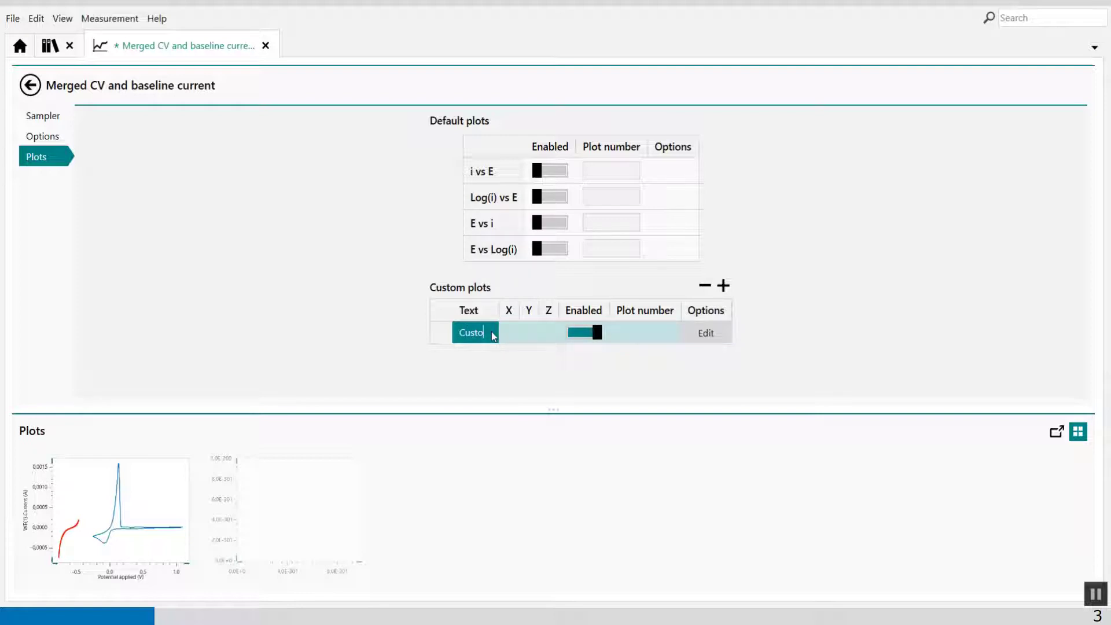
key("BackSpace")
type("Subtracted current")
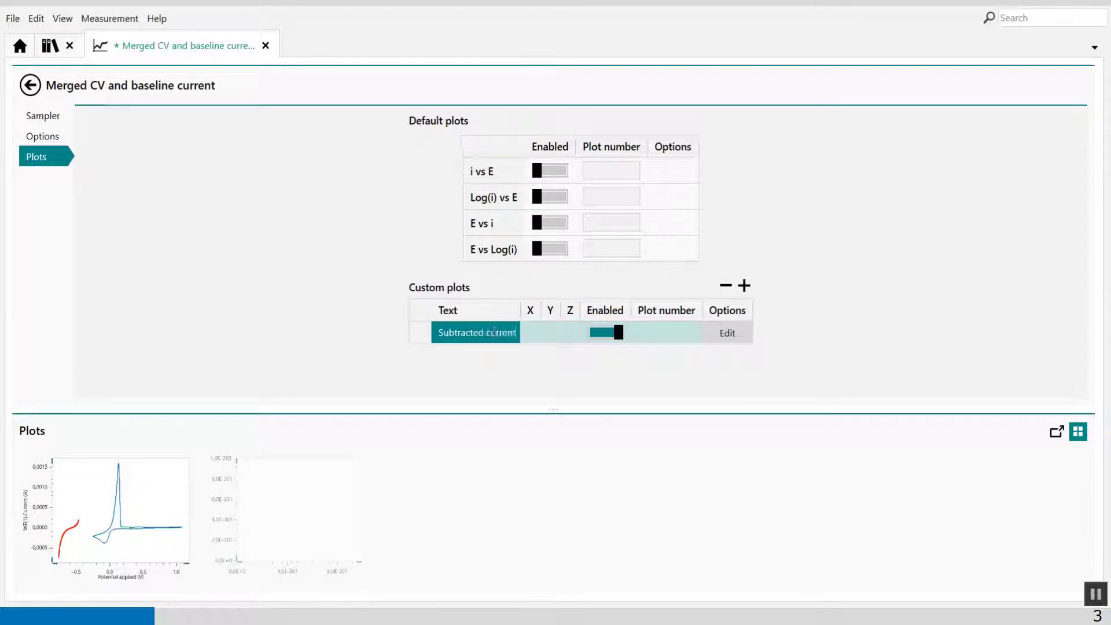
type(" vs E")
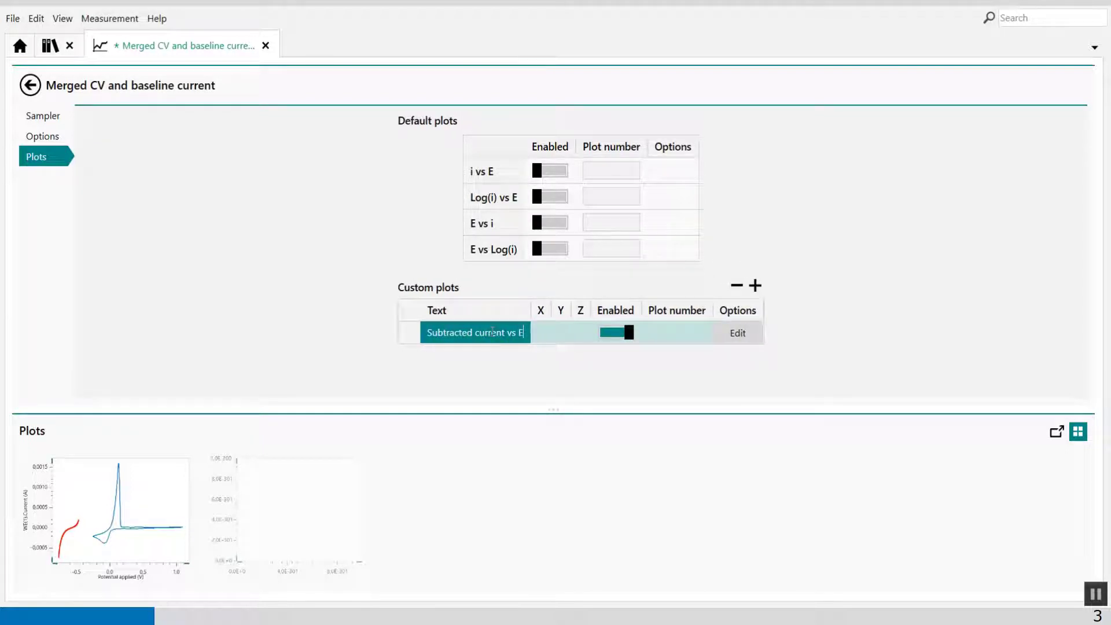
- Plot Potential applied on the X axis and Current subtracted on the Y axis
left_click(541, 335)
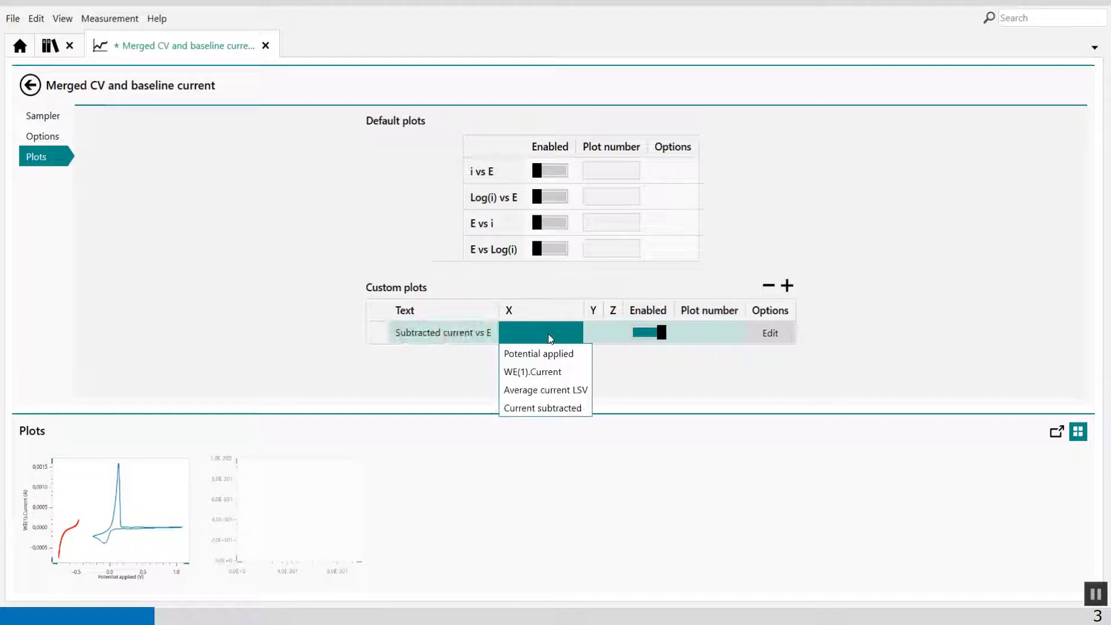
left_click(547, 353)
left_click(592, 332)
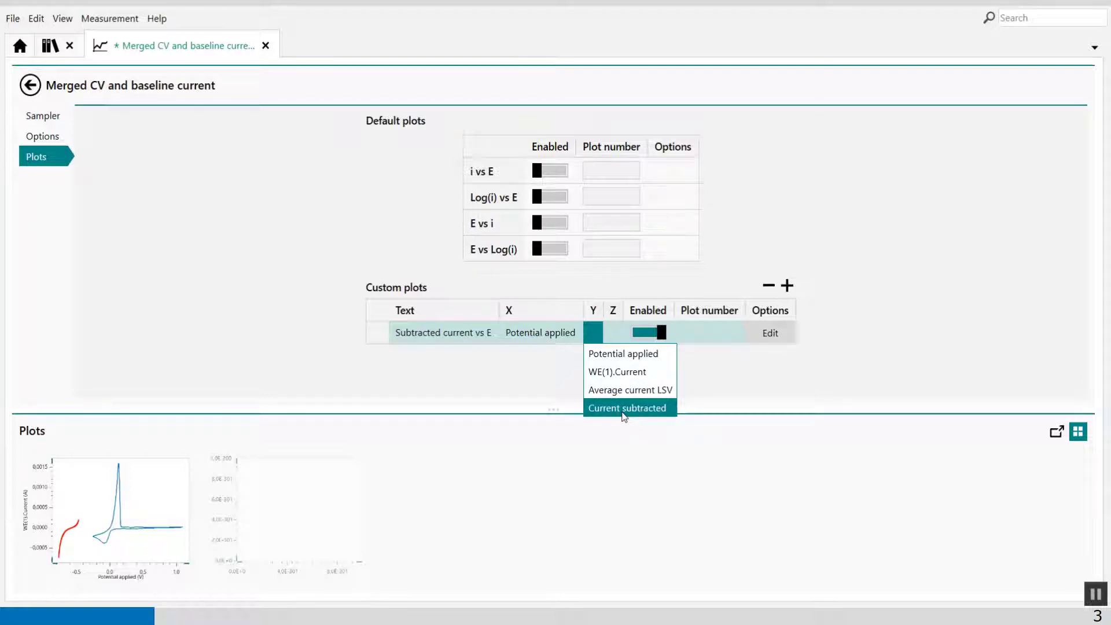
left_click(624, 408)
- Make the custom plot's subtracted-current data points green
left_click(763, 336)
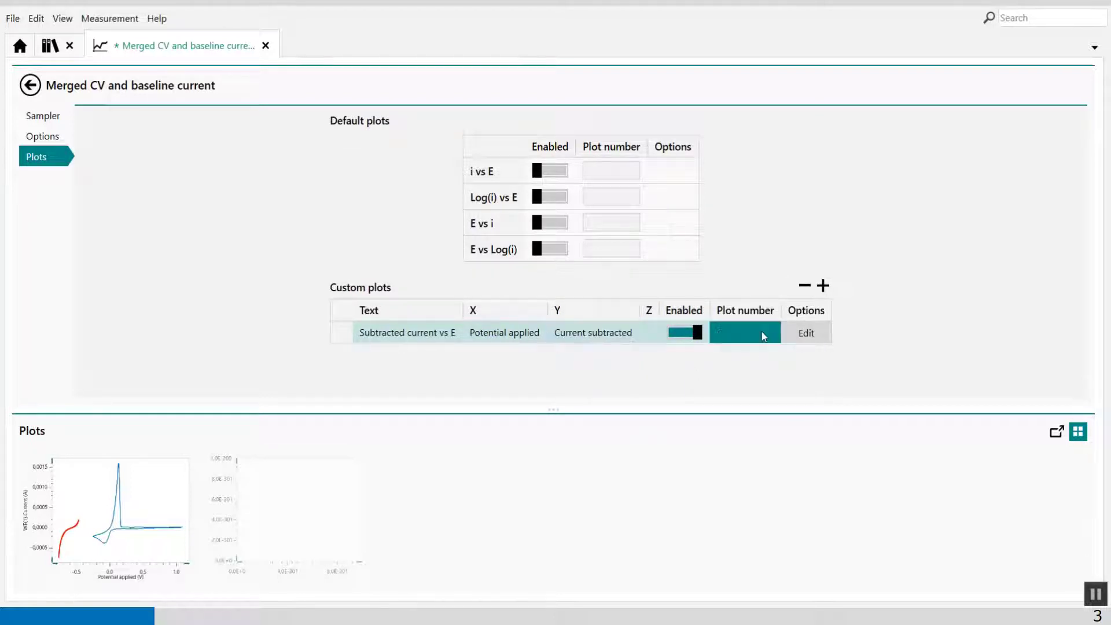
left_click(804, 332)
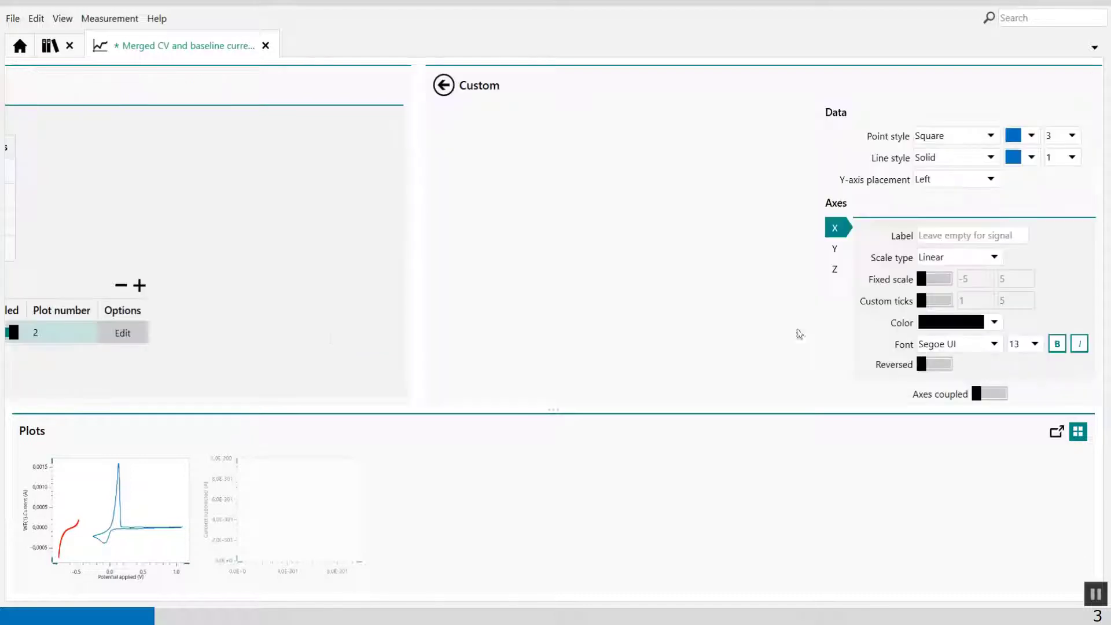
left_click(618, 135)
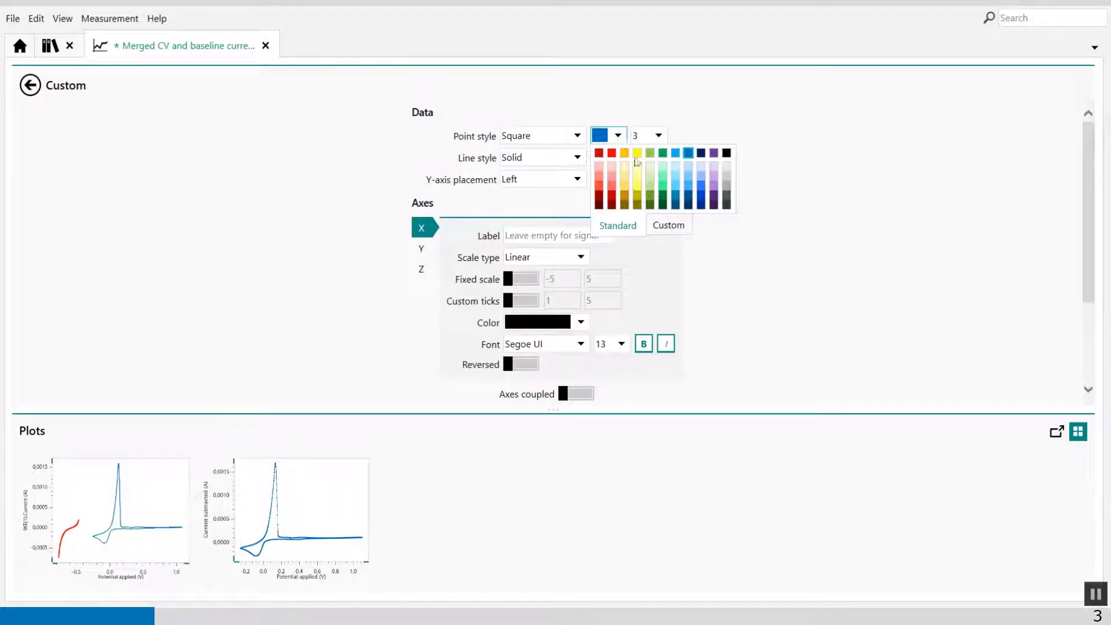
left_click(650, 154)
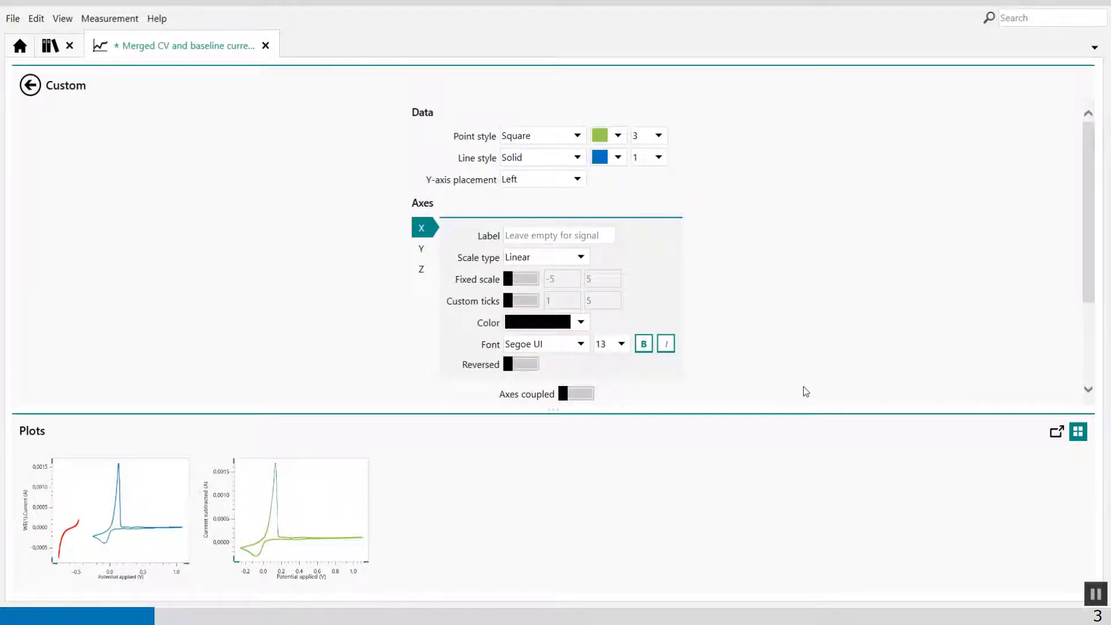
left_click(30, 85)
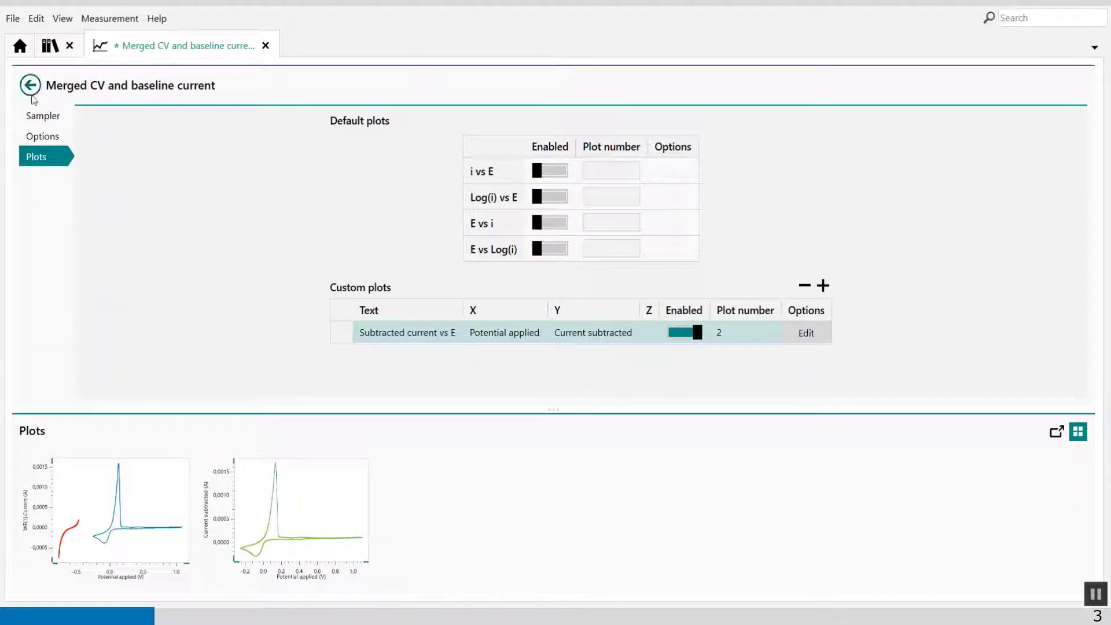
left_click(30, 85)
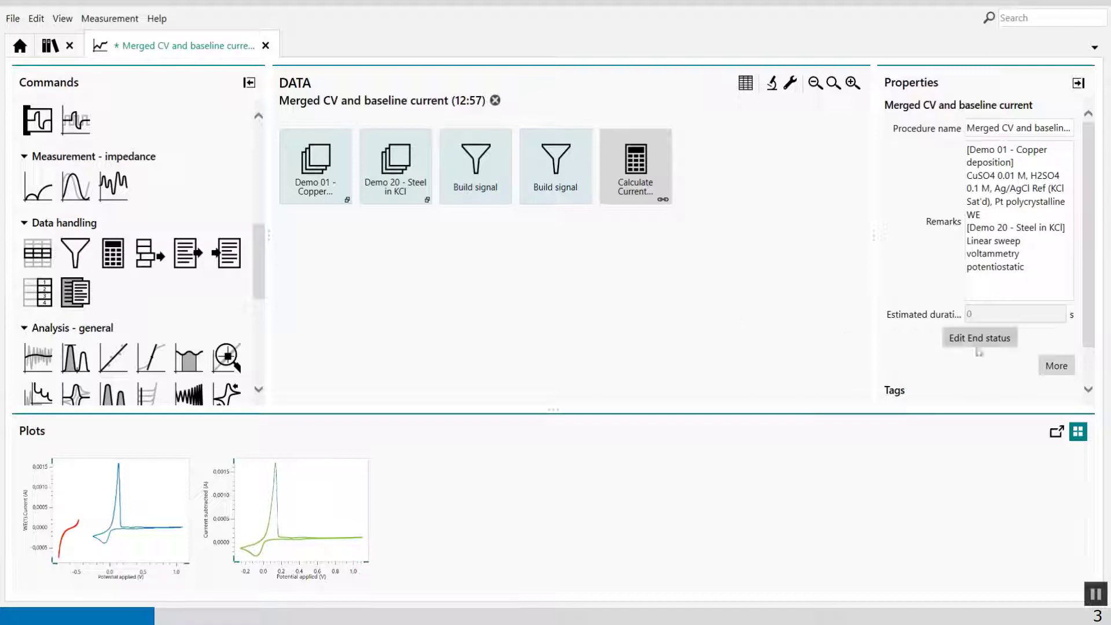
- Set the custom plot's plot number to 1 and view the combined plot
left_click(1054, 367)
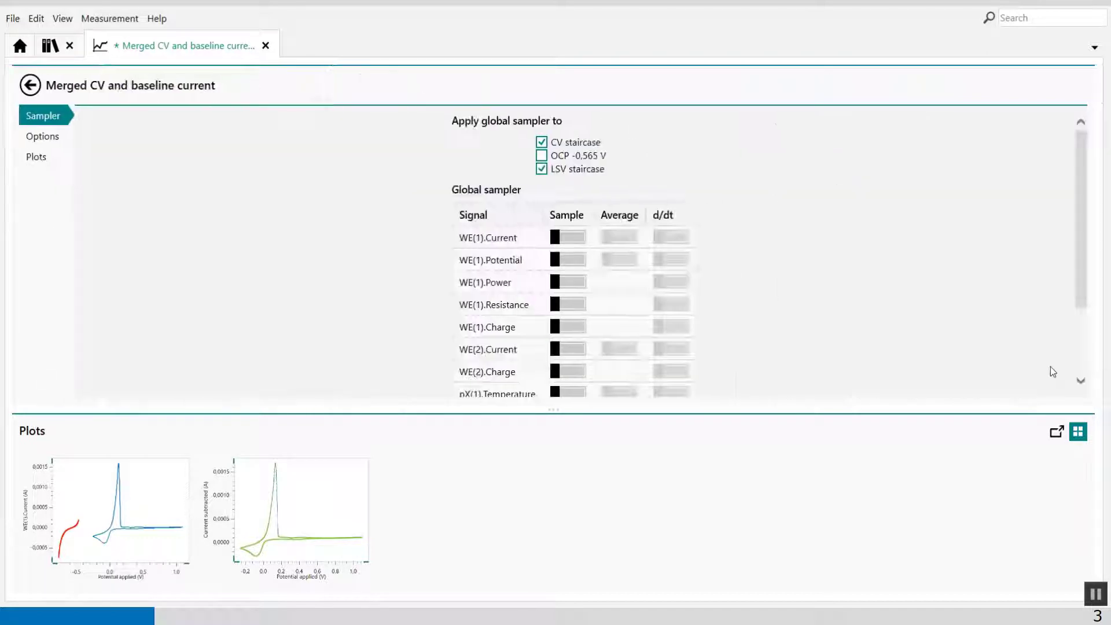
left_click(23, 158)
left_click(730, 336)
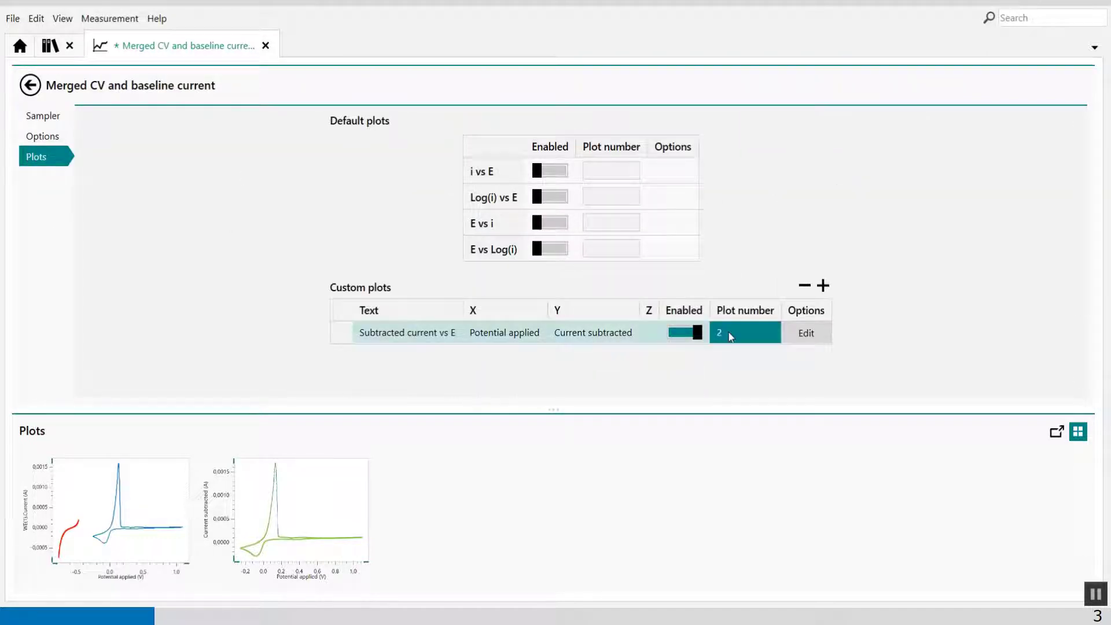
type("1")
key("Return")
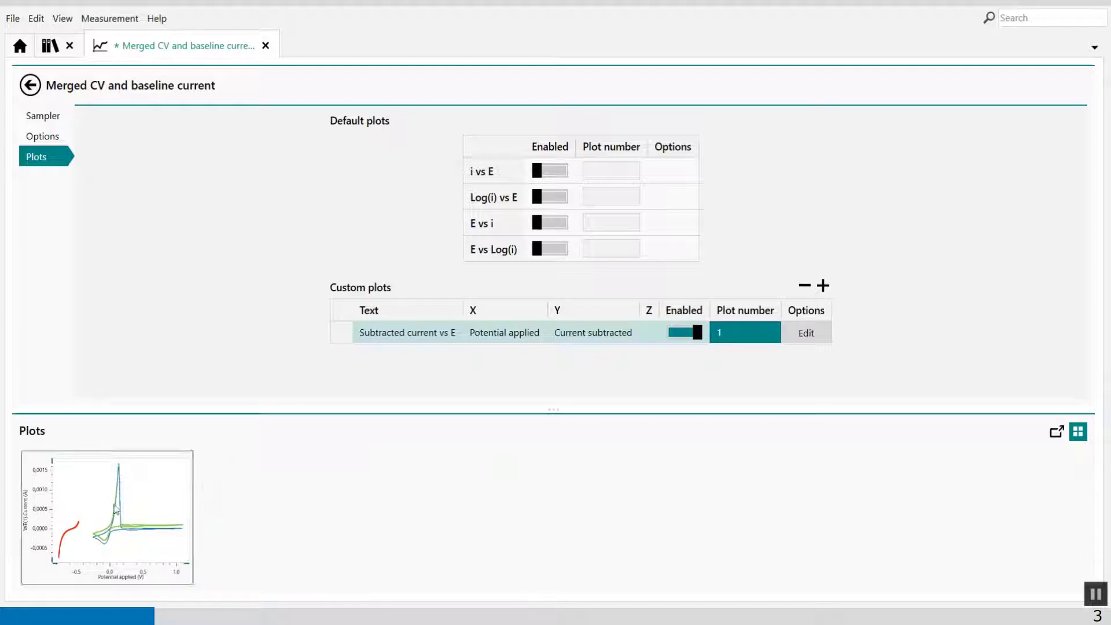
double_click(121, 501)
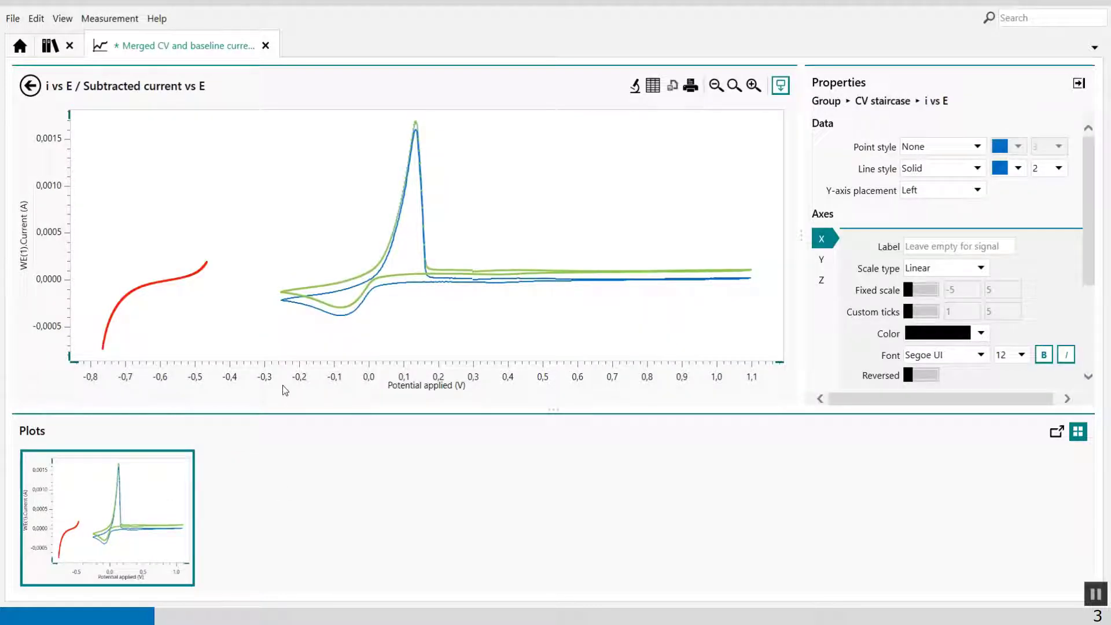